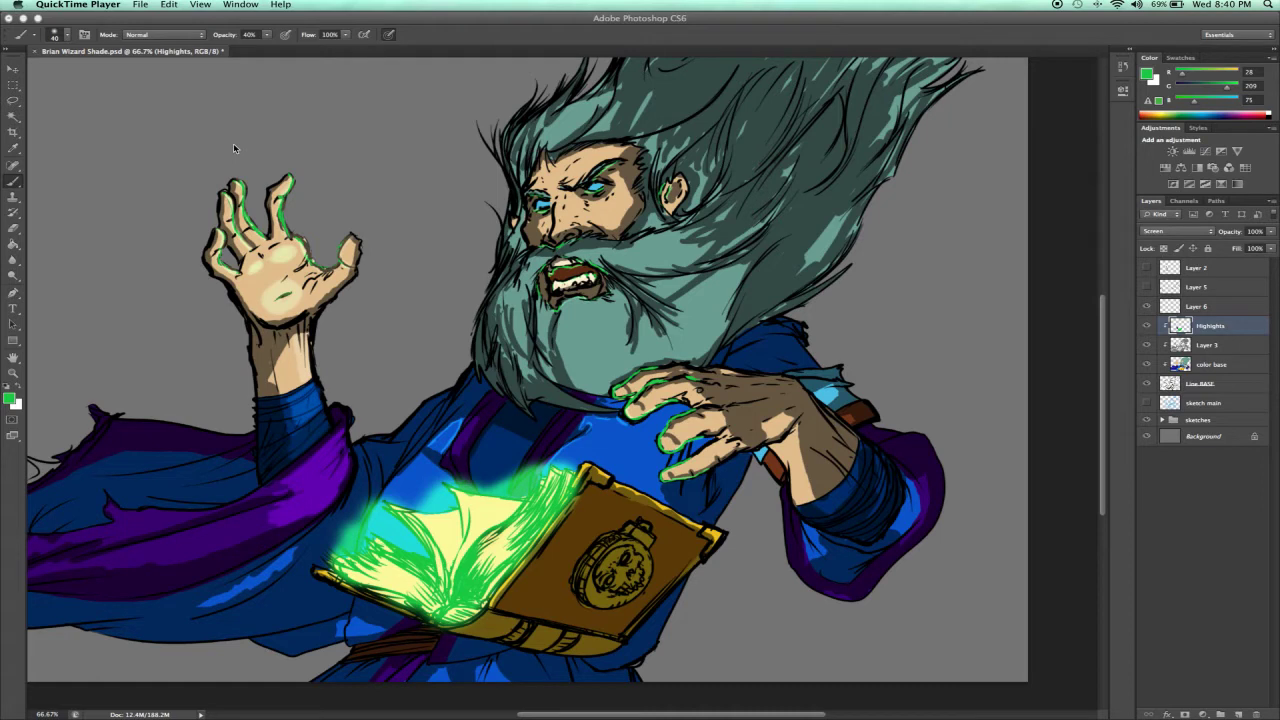
- Set up a black 20-pixel brush at 100% opacity for drawing on Layer 6
{"action": "left_click", "coordinate": [11, 84]}
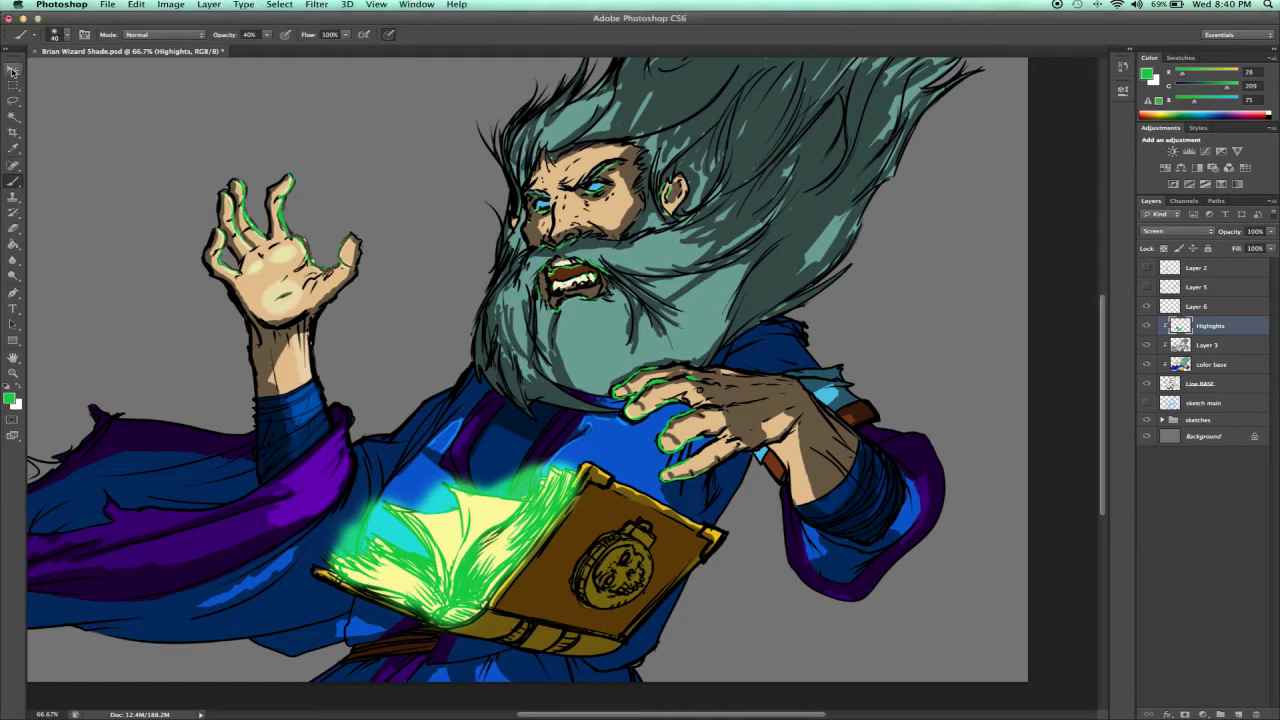
{"action": "key", "text": "super+minus"}
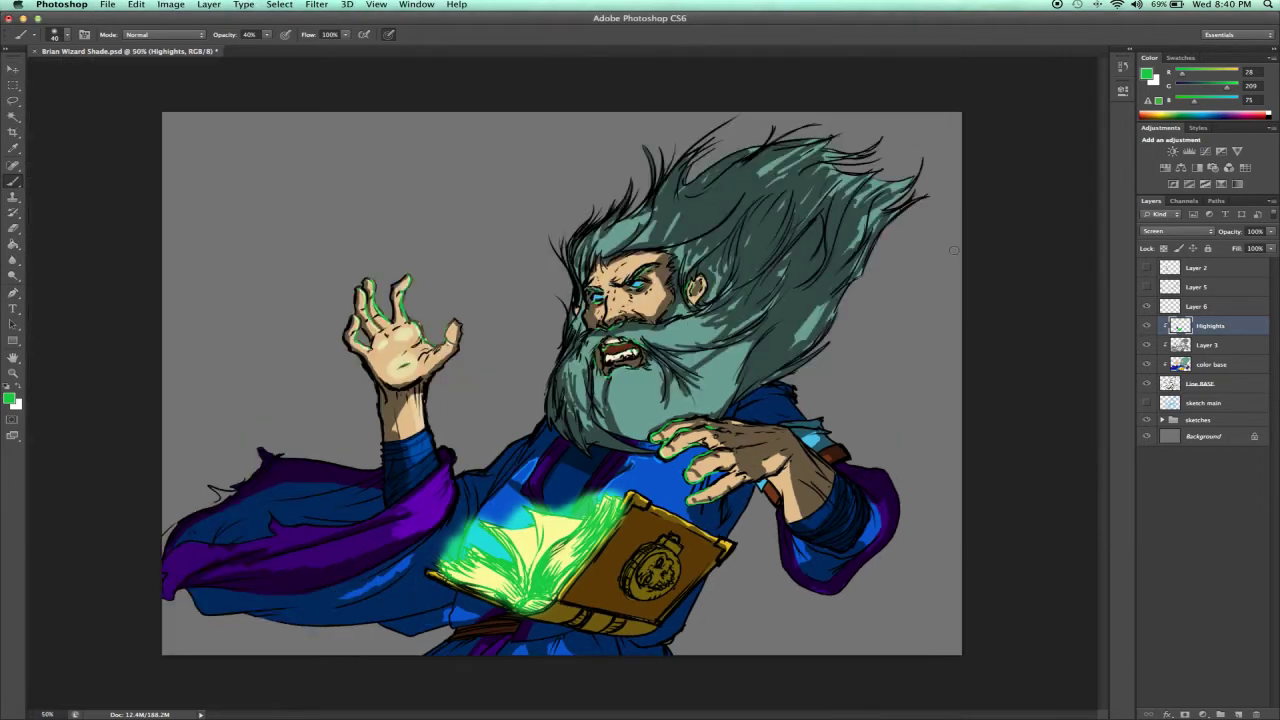
{"action": "left_click", "coordinate": [1180, 307]}
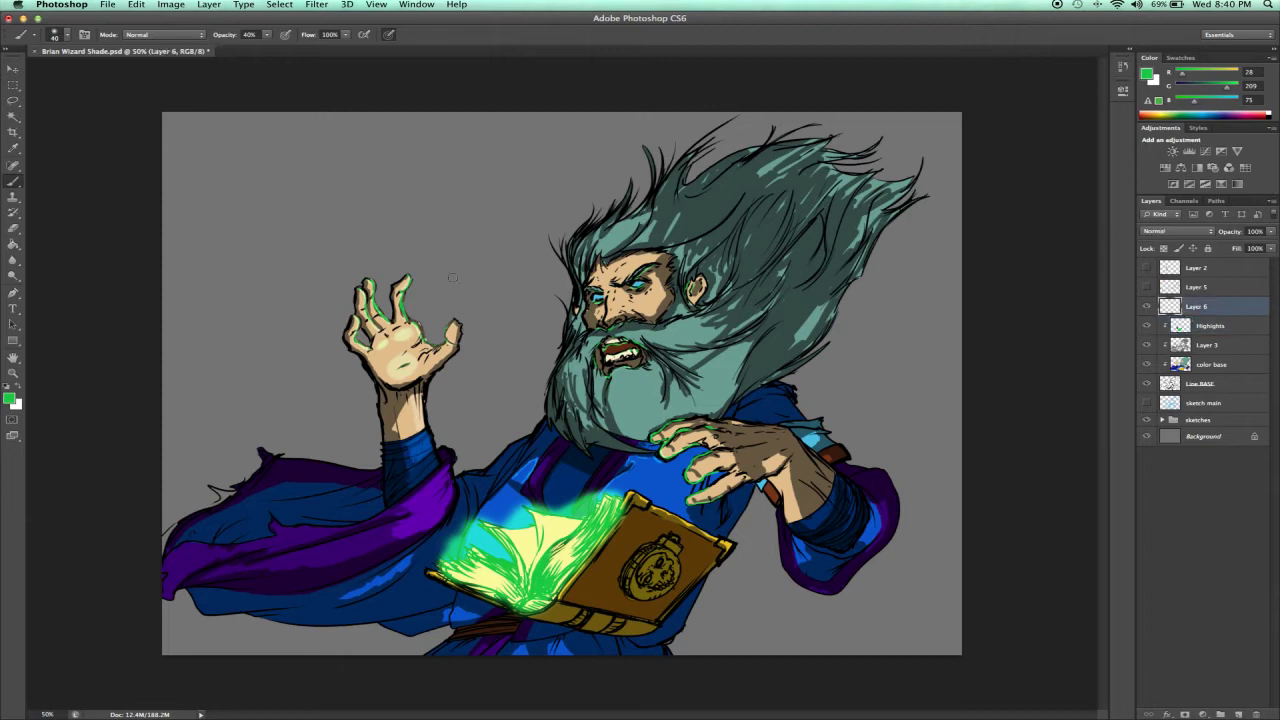
{"action": "left_click", "coordinate": [7, 389]}
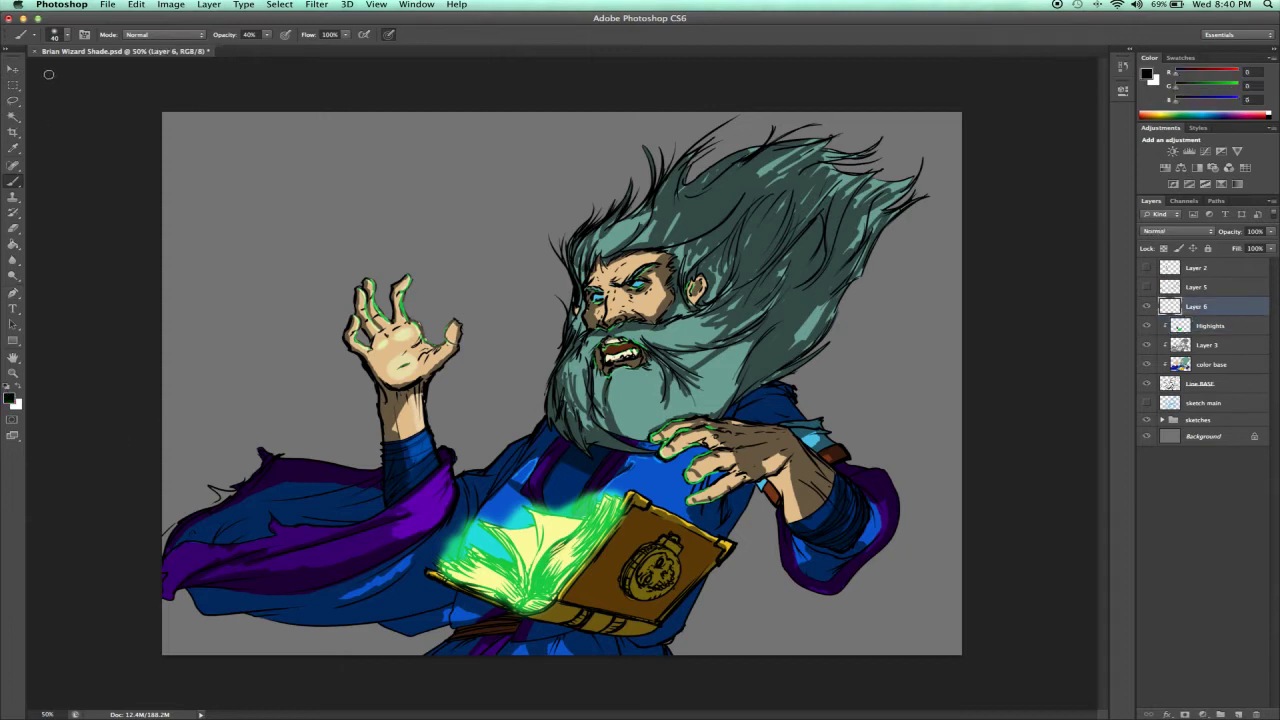
{"action": "left_click", "coordinate": [68, 35]}
{"action": "double_click", "coordinate": [72, 148]}
{"action": "mouse_move", "coordinate": [267, 38]}
{"action": "left_mouse_down"}
{"action": "mouse_move", "coordinate": [269, 49]}
{"action": "mouse_move", "coordinate": [440, 56]}
{"action": "mouse_move", "coordinate": [444, 72]}
{"action": "left_mouse_up"}
- Sketch wavy black guide lines flowing from the open book to the canvas's upper, right and left edges
{"action": "mouse_move", "coordinate": [472, 473]}
{"action": "left_mouse_down"}
{"action": "mouse_move", "coordinate": [463, 300]}
{"action": "mouse_move", "coordinate": [310, 189]}
{"action": "mouse_move", "coordinate": [303, 104]}
{"action": "left_mouse_up"}
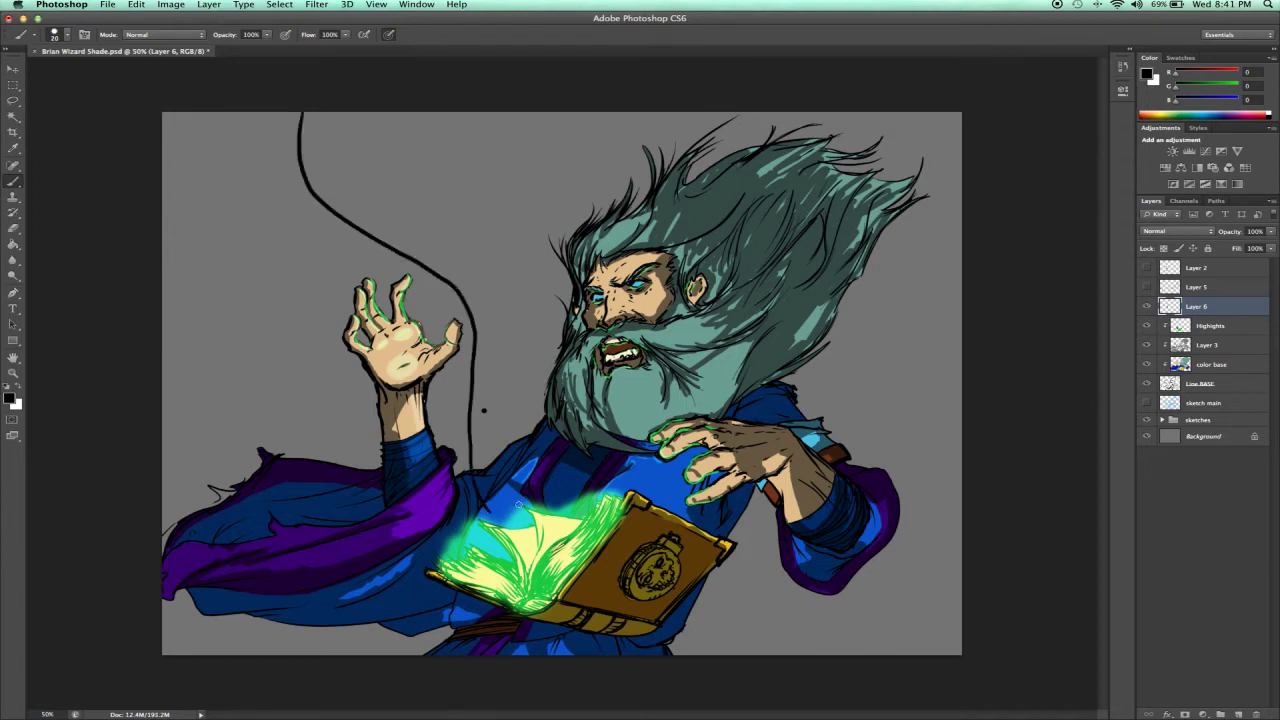
{"action": "mouse_move", "coordinate": [519, 503]}
{"action": "left_mouse_down"}
{"action": "mouse_move", "coordinate": [508, 430]}
{"action": "mouse_move", "coordinate": [530, 358]}
{"action": "mouse_move", "coordinate": [476, 230]}
{"action": "mouse_move", "coordinate": [505, 112]}
{"action": "left_mouse_up"}
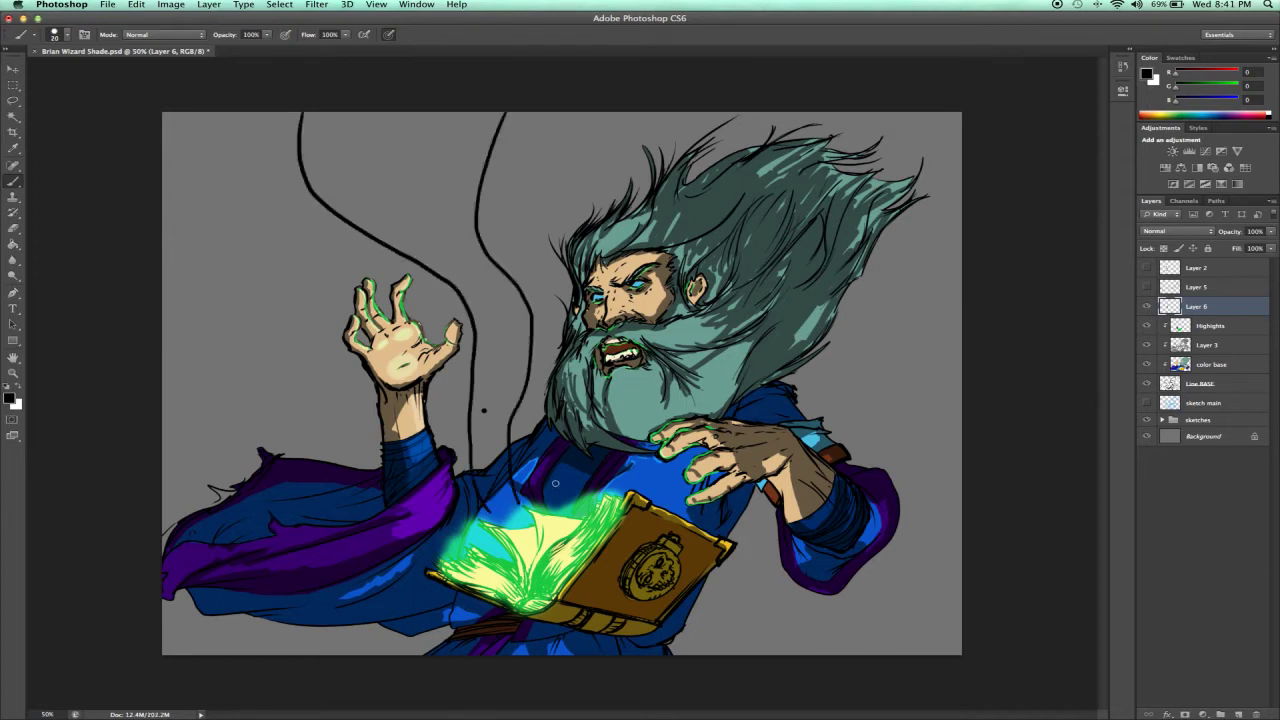
{"action": "mouse_move", "coordinate": [518, 497]}
{"action": "left_mouse_down"}
{"action": "mouse_move", "coordinate": [551, 515]}
{"action": "mouse_move", "coordinate": [475, 540]}
{"action": "left_mouse_up"}
{"action": "mouse_move", "coordinate": [573, 493]}
{"action": "left_mouse_down"}
{"action": "mouse_move", "coordinate": [612, 444]}
{"action": "mouse_move", "coordinate": [728, 390]}
{"action": "mouse_move", "coordinate": [940, 323]}
{"action": "left_mouse_up"}
{"action": "mouse_move", "coordinate": [570, 524]}
{"action": "left_mouse_down"}
{"action": "mouse_move", "coordinate": [660, 453]}
{"action": "mouse_move", "coordinate": [869, 424]}
{"action": "mouse_move", "coordinate": [962, 372]}
{"action": "left_mouse_up"}
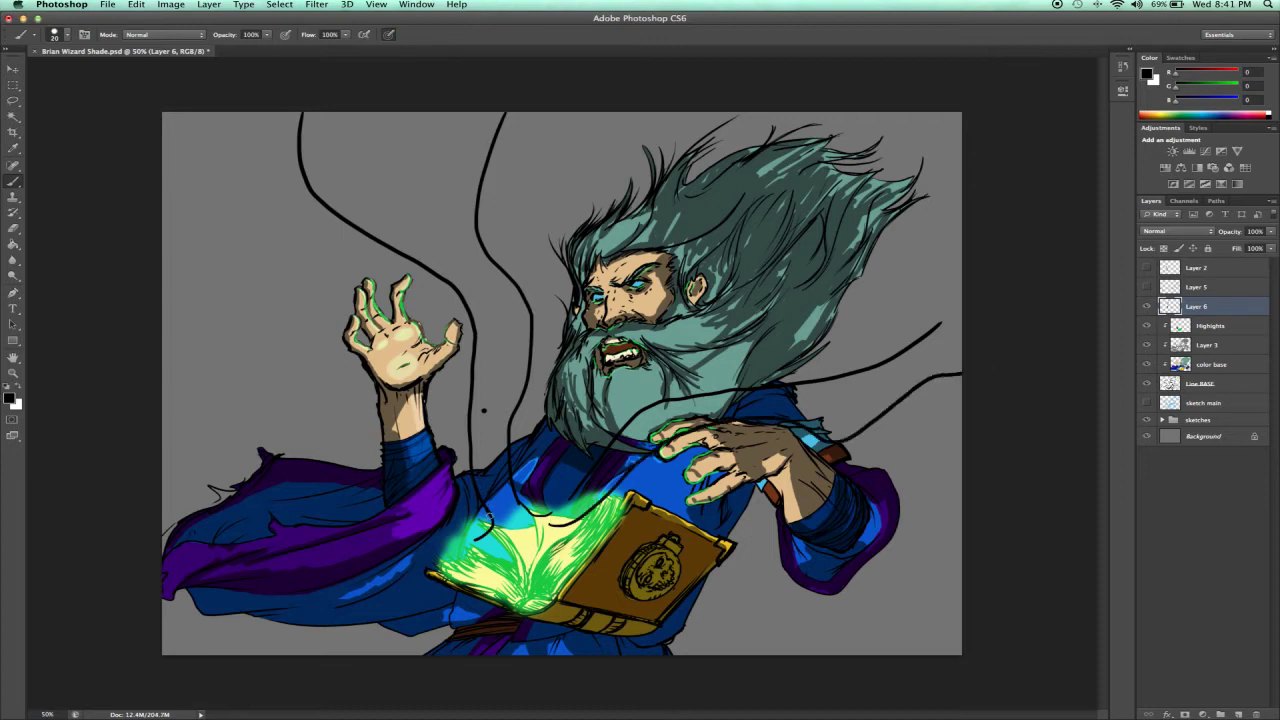
{"action": "mouse_move", "coordinate": [421, 481]}
{"action": "left_mouse_down"}
{"action": "mouse_move", "coordinate": [378, 475]}
{"action": "mouse_move", "coordinate": [316, 406]}
{"action": "mouse_move", "coordinate": [255, 406]}
{"action": "mouse_move", "coordinate": [156, 366]}
{"action": "left_mouse_up"}
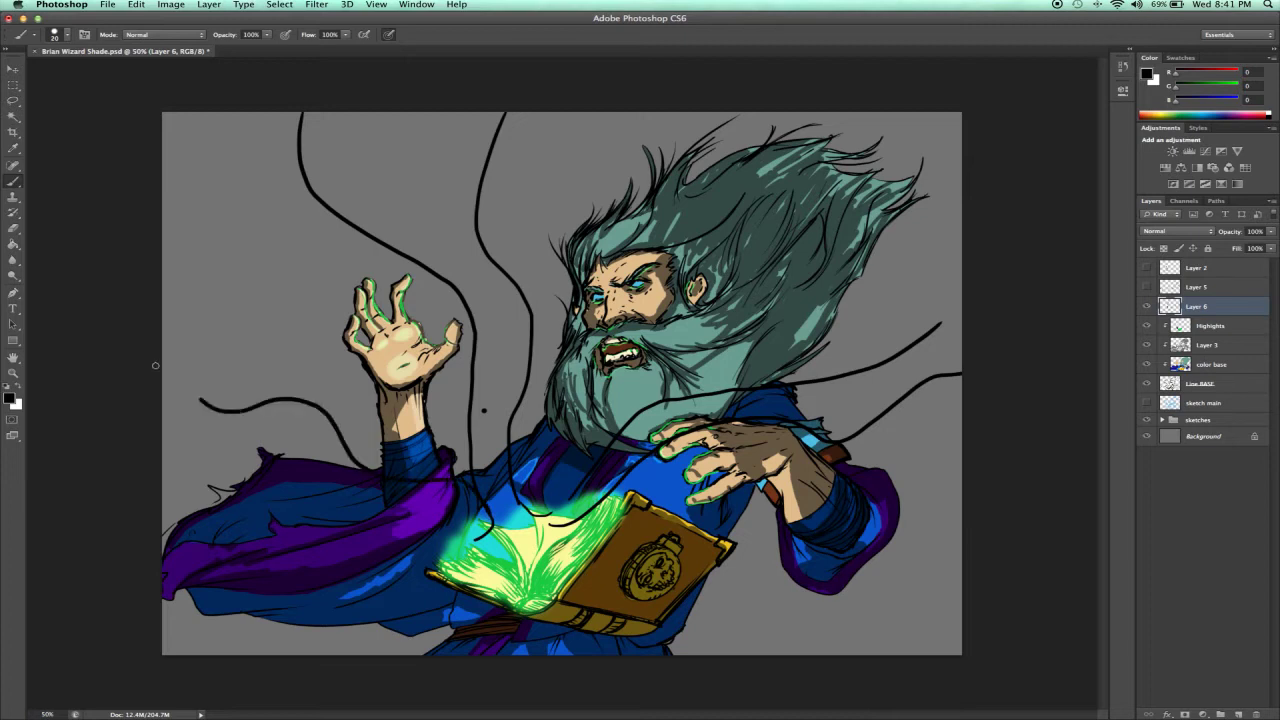
{"action": "mouse_move", "coordinate": [166, 412]}
{"action": "left_mouse_down"}
{"action": "mouse_move", "coordinate": [233, 493]}
{"action": "mouse_move", "coordinate": [383, 561]}
{"action": "mouse_move", "coordinate": [578, 516]}
{"action": "left_mouse_up"}
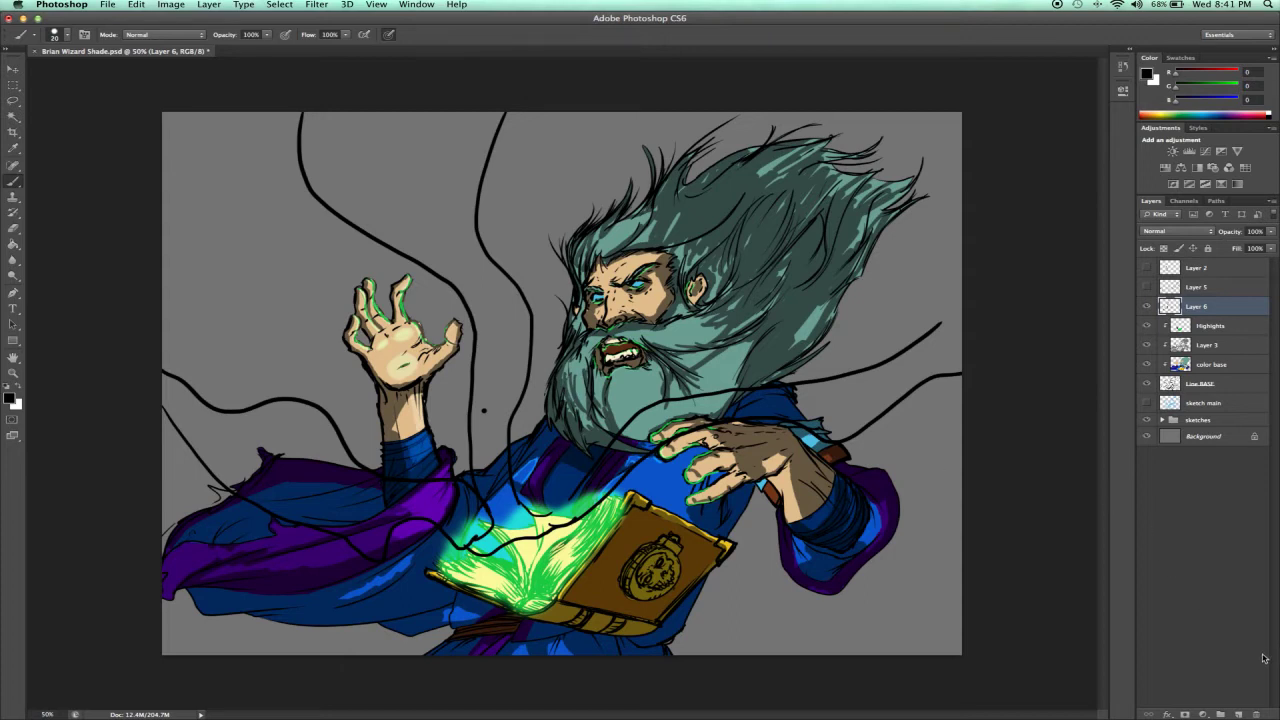
- Add a new layer above Layer 6 and name it Energy Flow
{"action": "left_click", "coordinate": [1239, 714]}
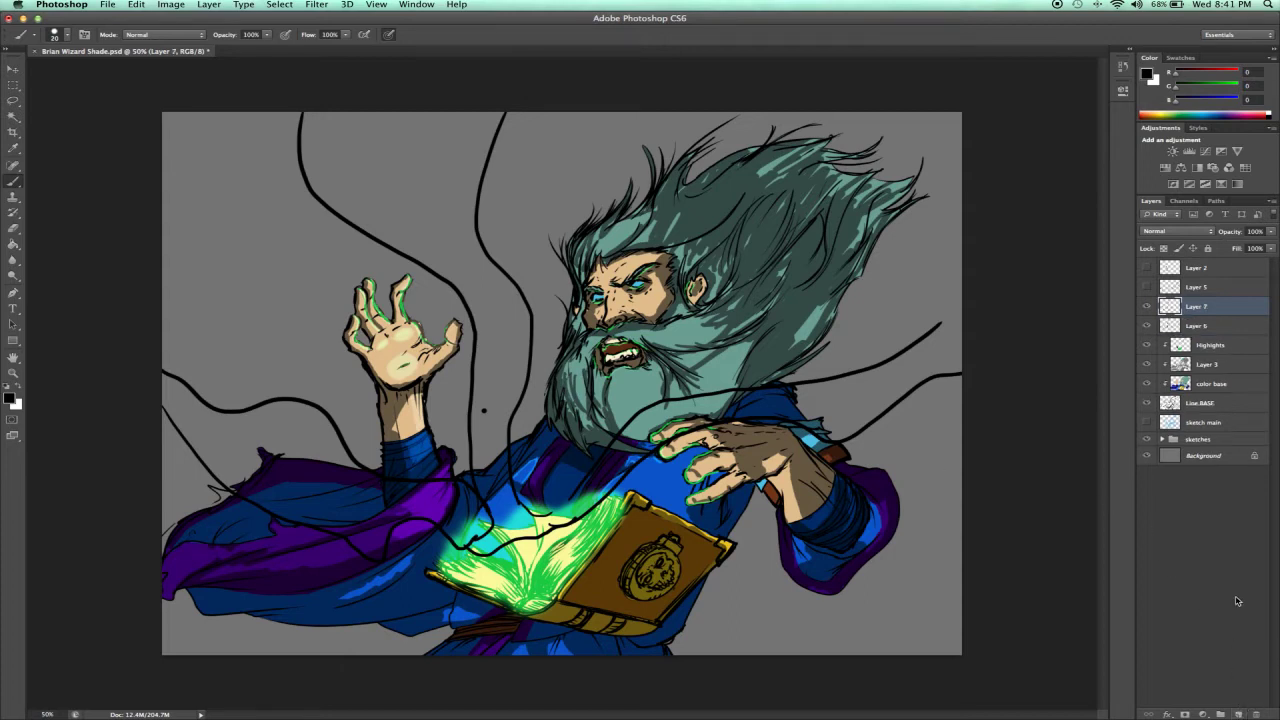
{"action": "double_click", "coordinate": [1208, 307]}
{"action": "type", "text": "S"}
{"action": "type", "text": "nergy Flow"}
{"action": "key", "text": "Return"}
- Set the foreground colour to bright green 40c013
{"action": "left_click", "coordinate": [11, 399]}
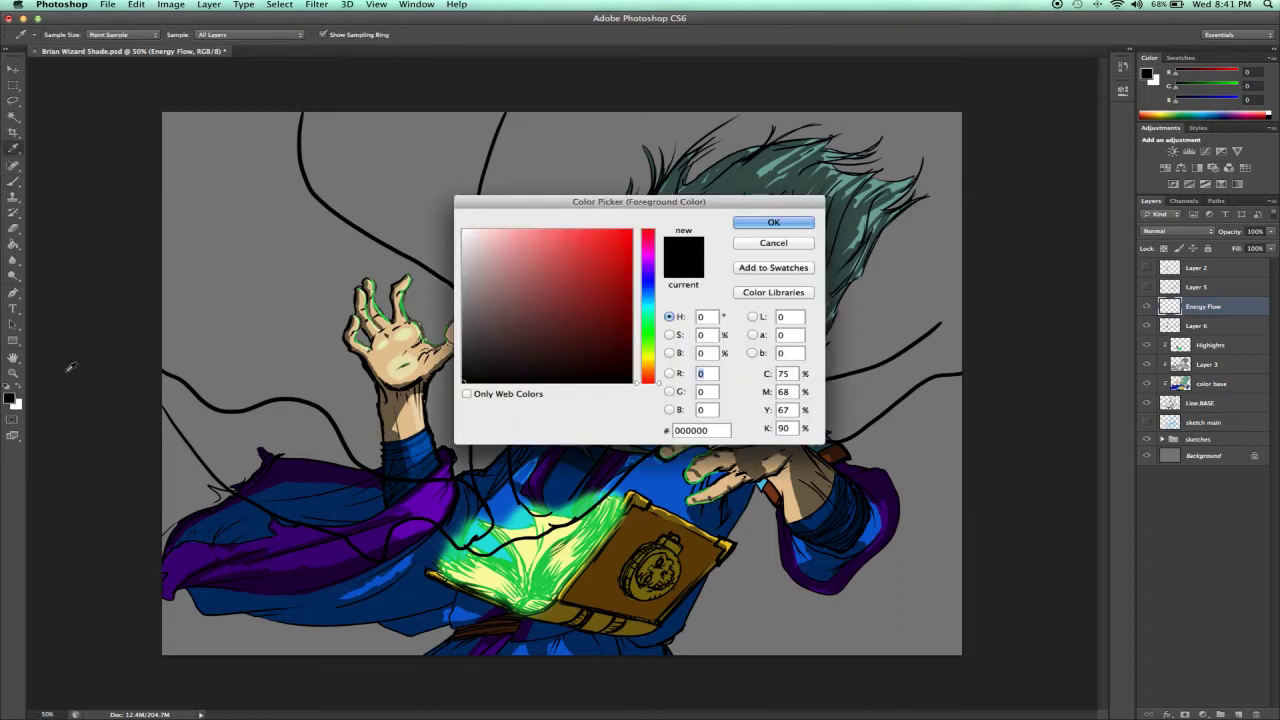
{"action": "left_click", "coordinate": [648, 339]}
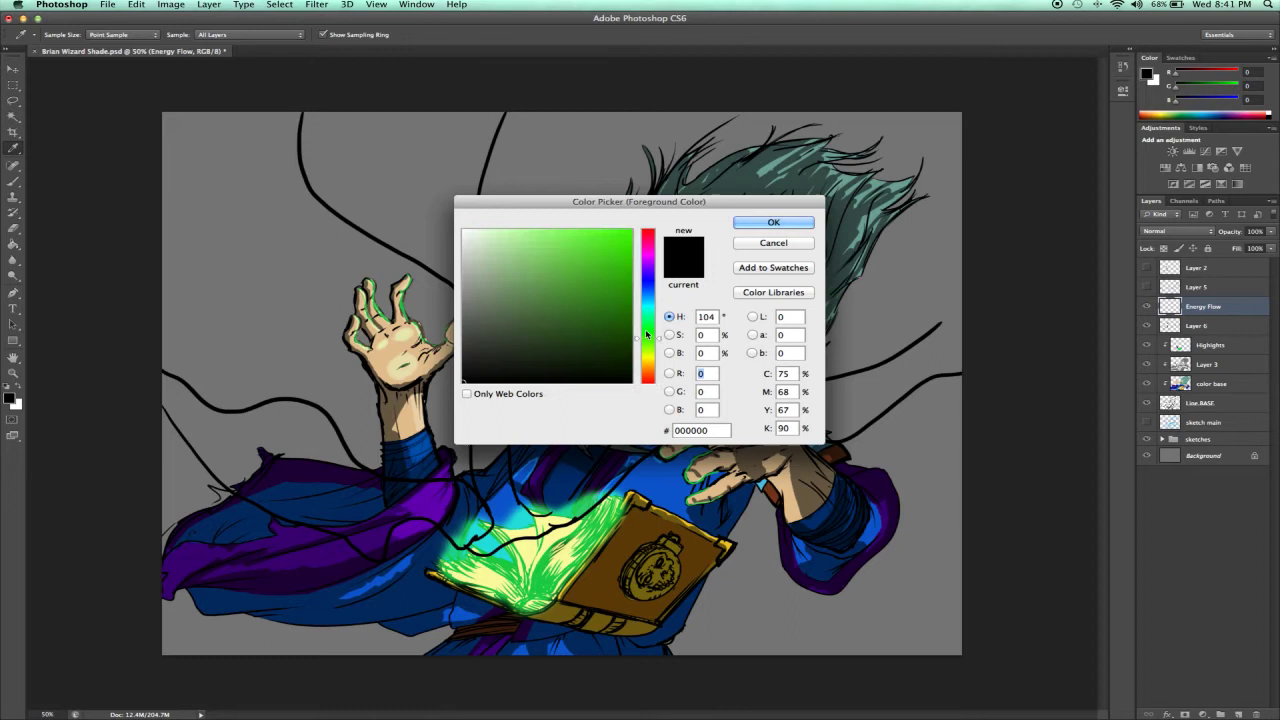
{"action": "left_click", "coordinate": [606, 264]}
{"action": "left_click", "coordinate": [615, 266]}
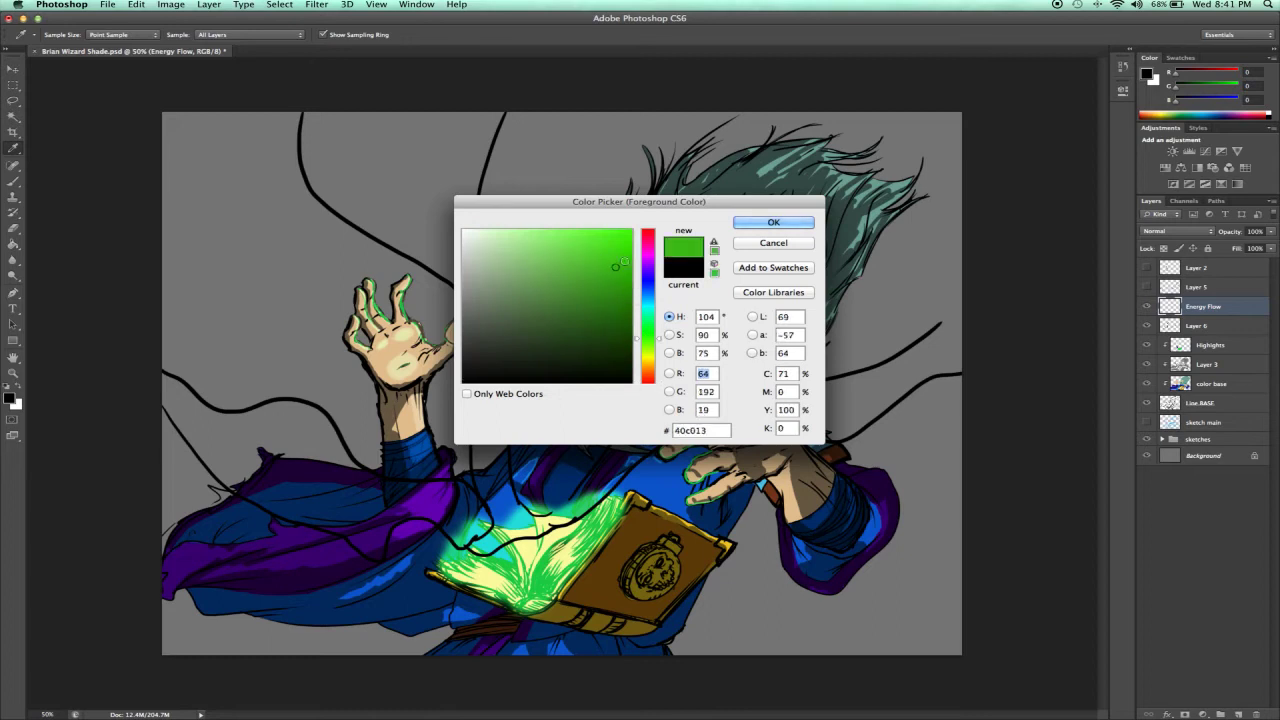
{"action": "left_click", "coordinate": [754, 222]}
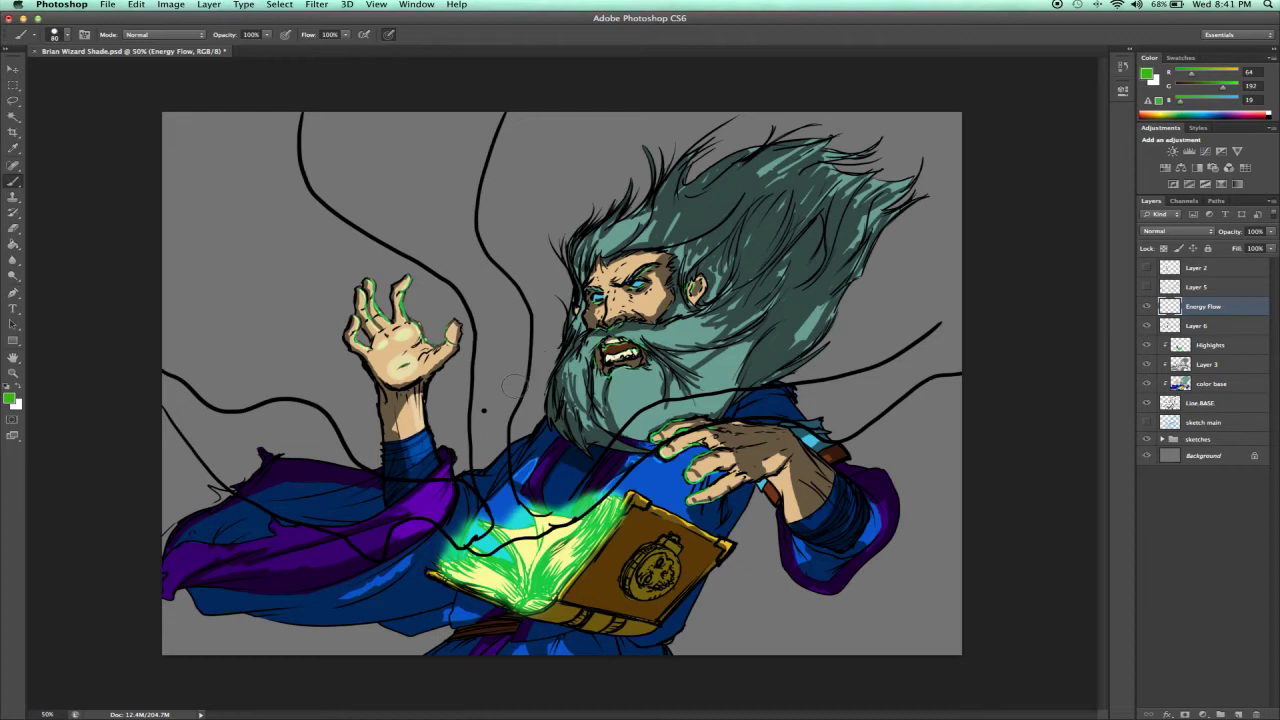
- Paint a solid green stream with a 125-pixel brush, rising from the book and widening toward the canvas's upper edge
{"action": "key", "text": "bracketright"}
{"action": "key", "text": "bracketleft"}
{"action": "mouse_move", "coordinate": [511, 521]}
{"action": "left_mouse_down"}
{"action": "mouse_move", "coordinate": [480, 478]}
{"action": "mouse_move", "coordinate": [475, 302]}
{"action": "mouse_move", "coordinate": [323, 206]}
{"action": "mouse_move", "coordinate": [295, 116]}
{"action": "left_mouse_up"}
{"action": "mouse_move", "coordinate": [515, 522]}
{"action": "left_mouse_down"}
{"action": "mouse_move", "coordinate": [506, 447]}
{"action": "mouse_move", "coordinate": [523, 313]}
{"action": "mouse_move", "coordinate": [482, 245]}
{"action": "mouse_move", "coordinate": [462, 166]}
{"action": "mouse_move", "coordinate": [495, 112]}
{"action": "left_mouse_up"}
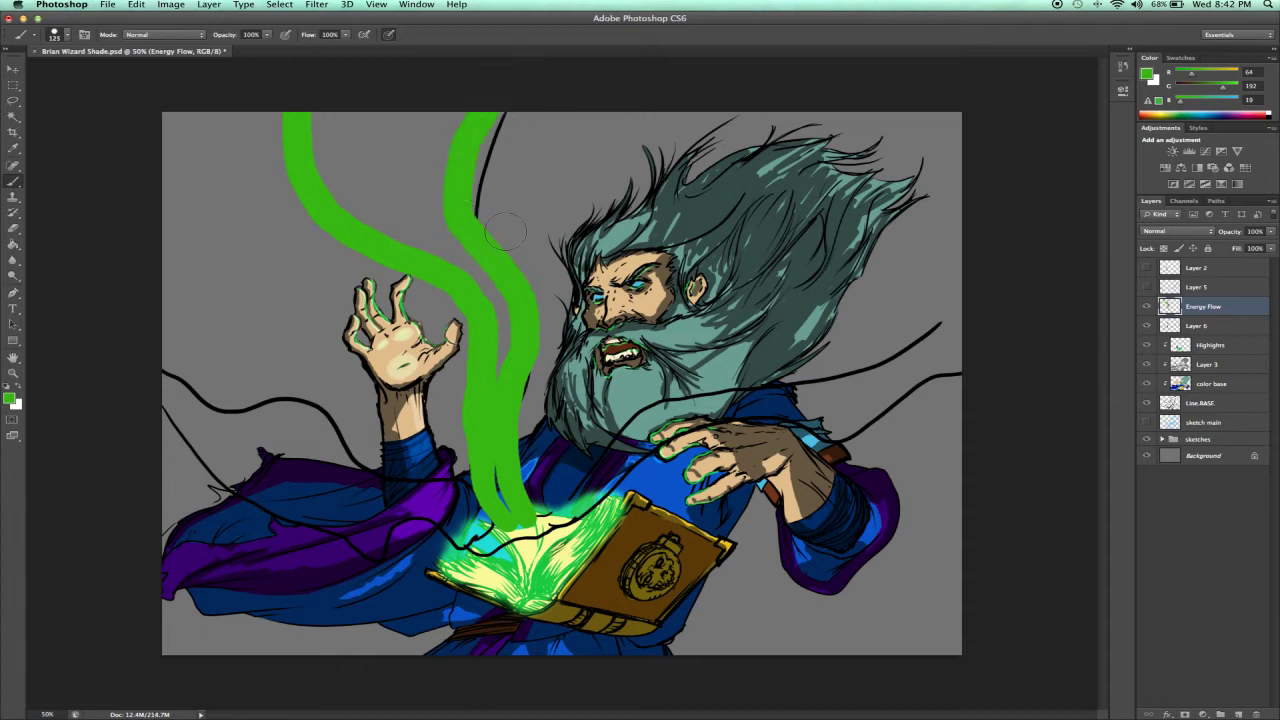
{"action": "mouse_move", "coordinate": [527, 526]}
{"action": "left_mouse_down"}
{"action": "mouse_move", "coordinate": [496, 440]}
{"action": "mouse_move", "coordinate": [501, 322]}
{"action": "mouse_move", "coordinate": [452, 240]}
{"action": "mouse_move", "coordinate": [446, 193]}
{"action": "mouse_move", "coordinate": [477, 96]}
{"action": "left_mouse_up"}
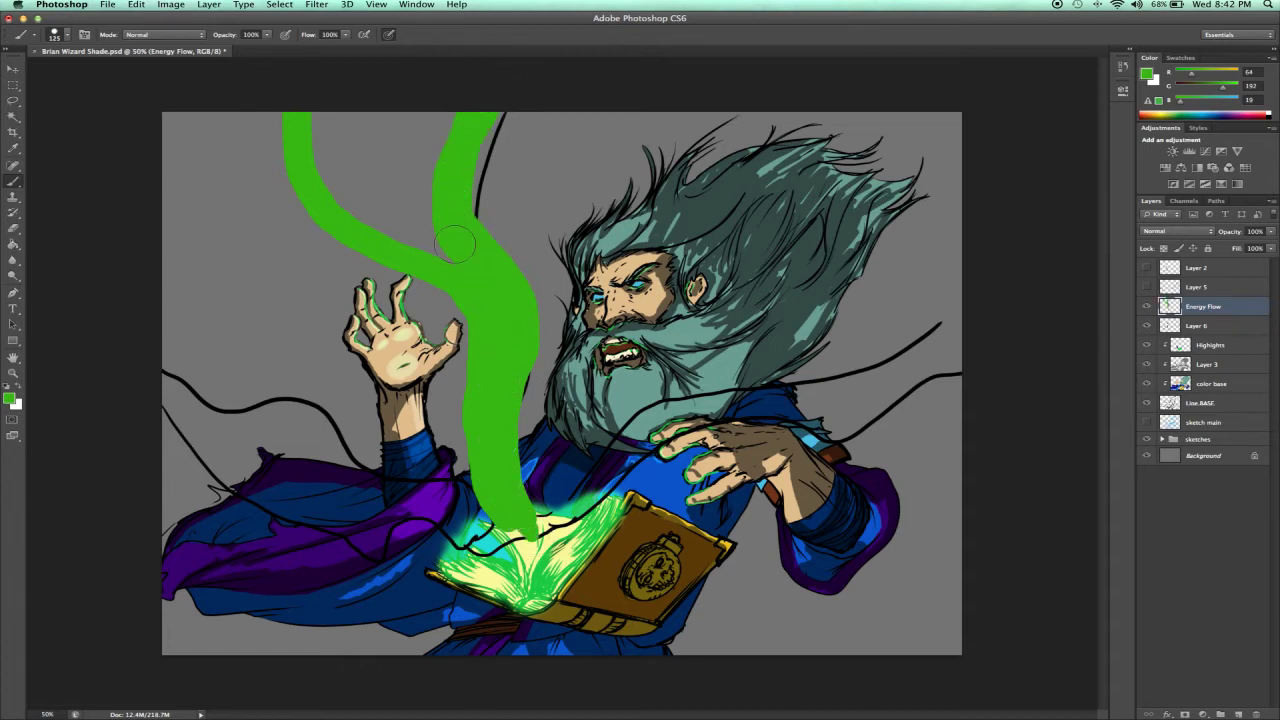
{"action": "mouse_move", "coordinate": [416, 240]}
{"action": "left_mouse_down"}
{"action": "mouse_move", "coordinate": [336, 197]}
{"action": "mouse_move", "coordinate": [329, 80]}
{"action": "left_mouse_up"}
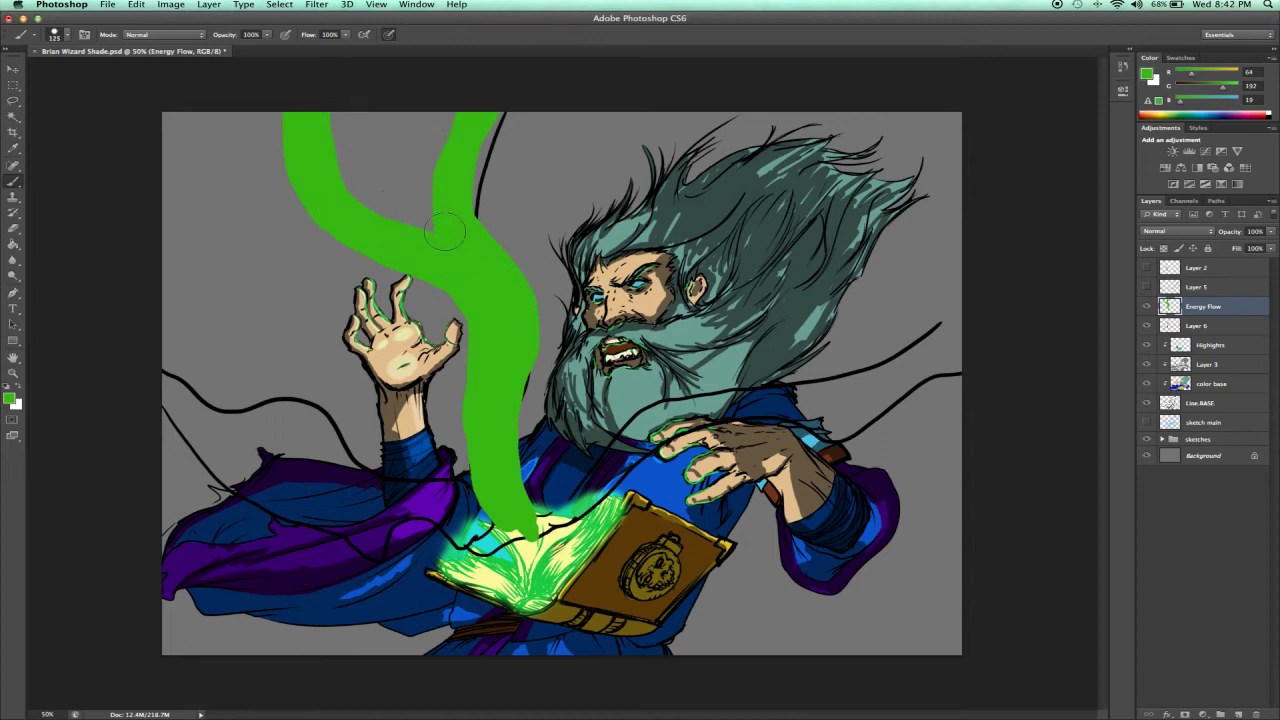
{"action": "mouse_move", "coordinate": [397, 215]}
{"action": "left_mouse_down"}
{"action": "mouse_move", "coordinate": [340, 157]}
{"action": "mouse_move", "coordinate": [334, 116]}
{"action": "mouse_move", "coordinate": [367, 123]}
{"action": "mouse_move", "coordinate": [436, 214]}
{"action": "mouse_move", "coordinate": [399, 188]}
{"action": "mouse_move", "coordinate": [357, 112]}
{"action": "mouse_move", "coordinate": [439, 198]}
{"action": "mouse_move", "coordinate": [381, 138]}
{"action": "mouse_move", "coordinate": [389, 87]}
{"action": "mouse_move", "coordinate": [437, 175]}
{"action": "mouse_move", "coordinate": [387, 97]}
{"action": "mouse_move", "coordinate": [401, 83]}
{"action": "mouse_move", "coordinate": [442, 170]}
{"action": "mouse_move", "coordinate": [446, 140]}
{"action": "mouse_move", "coordinate": [436, 159]}
{"action": "mouse_move", "coordinate": [406, 96]}
{"action": "mouse_move", "coordinate": [435, 133]}
{"action": "mouse_move", "coordinate": [433, 90]}
{"action": "left_mouse_up"}
- Paint solid green energy streams along the guides from the book to the canvas's right and left edges
{"action": "mouse_move", "coordinate": [530, 528]}
{"action": "left_mouse_down"}
{"action": "mouse_move", "coordinate": [546, 532]}
{"action": "mouse_move", "coordinate": [643, 432]}
{"action": "mouse_move", "coordinate": [785, 395]}
{"action": "mouse_move", "coordinate": [968, 305]}
{"action": "left_mouse_up"}
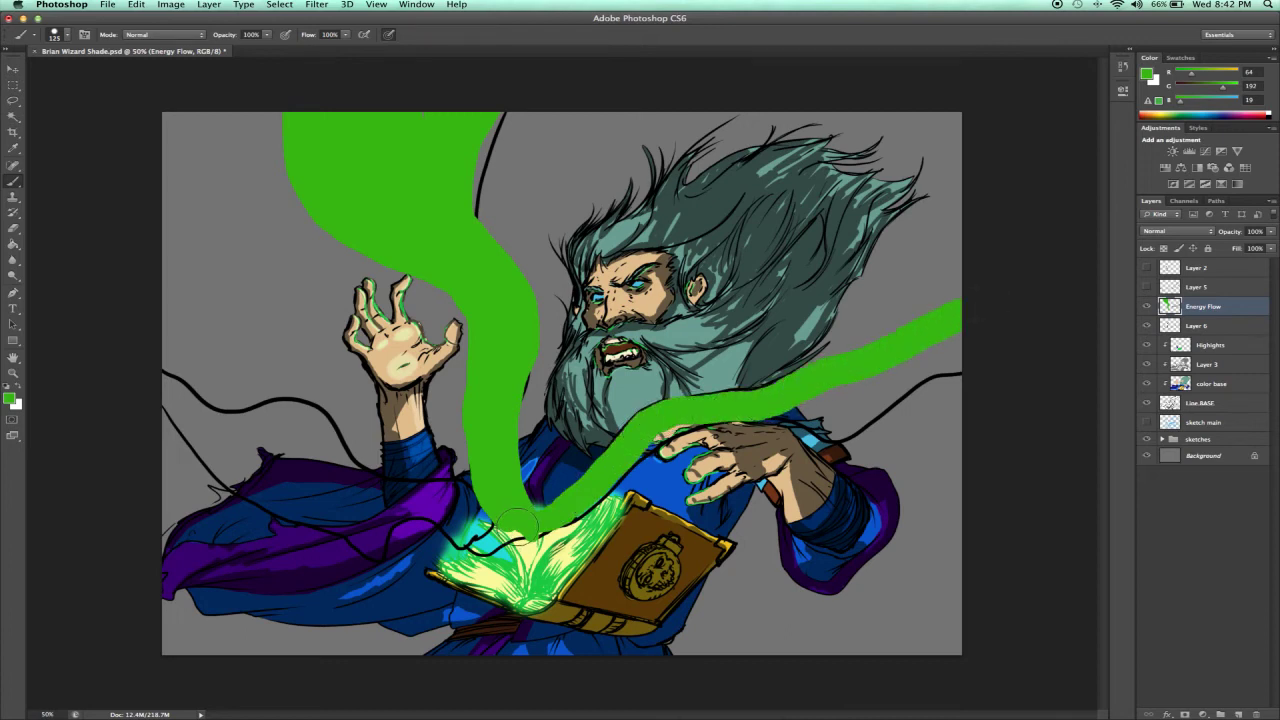
{"action": "mouse_move", "coordinate": [563, 522]}
{"action": "left_mouse_down"}
{"action": "mouse_move", "coordinate": [661, 432]}
{"action": "mouse_move", "coordinate": [719, 410]}
{"action": "mouse_move", "coordinate": [841, 426]}
{"action": "mouse_move", "coordinate": [961, 365]}
{"action": "mouse_move", "coordinate": [797, 404]}
{"action": "mouse_move", "coordinate": [860, 395]}
{"action": "mouse_move", "coordinate": [931, 350]}
{"action": "mouse_move", "coordinate": [842, 388]}
{"action": "mouse_move", "coordinate": [880, 366]}
{"action": "left_mouse_up"}
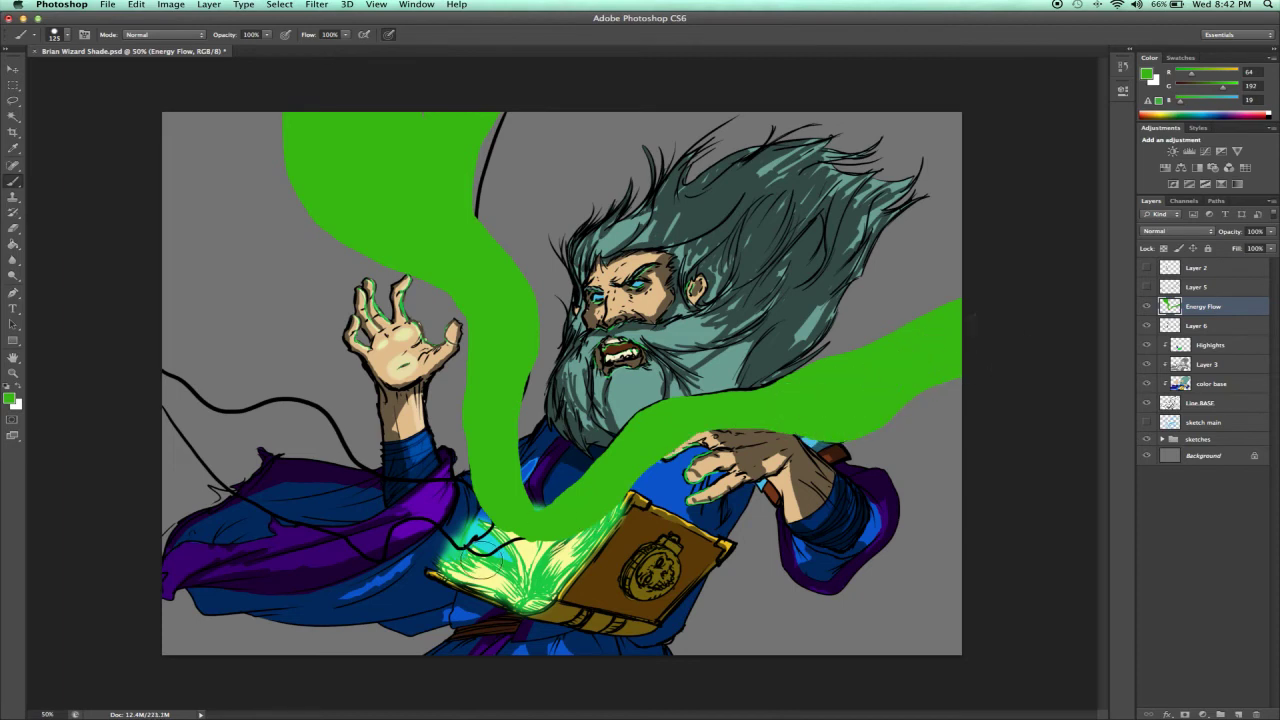
{"action": "mouse_move", "coordinate": [505, 528]}
{"action": "left_mouse_down"}
{"action": "mouse_move", "coordinate": [475, 530]}
{"action": "mouse_move", "coordinate": [455, 497]}
{"action": "mouse_move", "coordinate": [370, 485]}
{"action": "mouse_move", "coordinate": [287, 405]}
{"action": "mouse_move", "coordinate": [245, 425]}
{"action": "mouse_move", "coordinate": [162, 393]}
{"action": "left_mouse_up"}
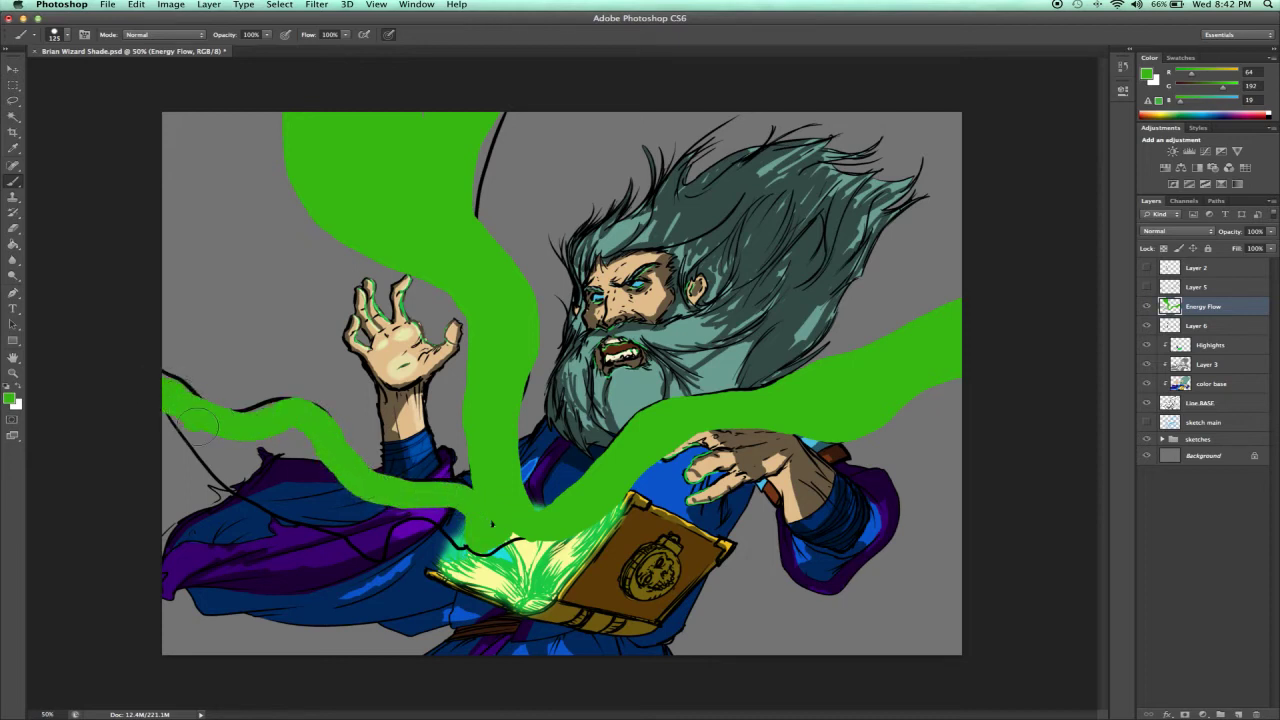
{"action": "mouse_move", "coordinate": [182, 418]}
{"action": "left_mouse_down"}
{"action": "mouse_move", "coordinate": [295, 521]}
{"action": "mouse_move", "coordinate": [373, 543]}
{"action": "mouse_move", "coordinate": [415, 506]}
{"action": "mouse_move", "coordinate": [470, 540]}
{"action": "mouse_move", "coordinate": [524, 528]}
{"action": "mouse_move", "coordinate": [447, 508]}
{"action": "mouse_move", "coordinate": [403, 503]}
{"action": "mouse_move", "coordinate": [374, 518]}
{"action": "mouse_move", "coordinate": [295, 500]}
{"action": "mouse_move", "coordinate": [137, 388]}
{"action": "left_mouse_up"}
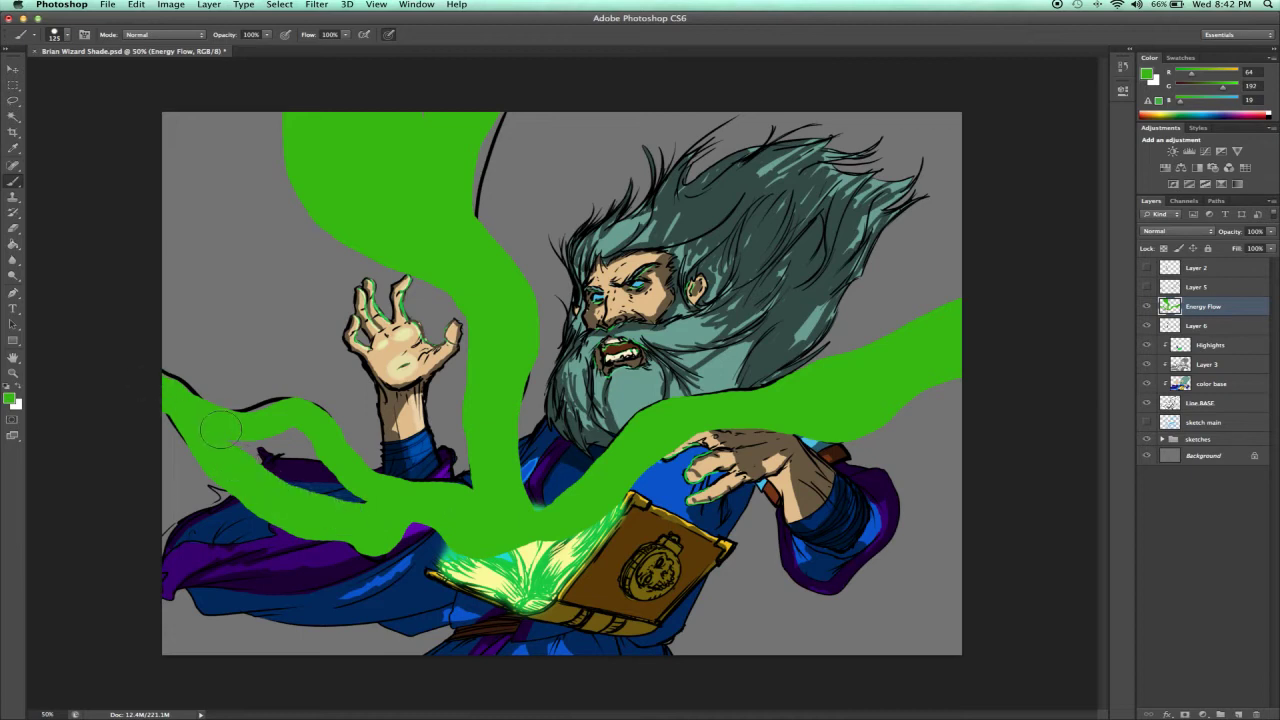
{"action": "mouse_move", "coordinate": [262, 448]}
{"action": "left_mouse_down"}
{"action": "mouse_move", "coordinate": [318, 461]}
{"action": "mouse_move", "coordinate": [360, 496]}
{"action": "mouse_move", "coordinate": [234, 438]}
{"action": "mouse_move", "coordinate": [337, 494]}
{"action": "mouse_move", "coordinate": [300, 440]}
{"action": "left_mouse_up"}
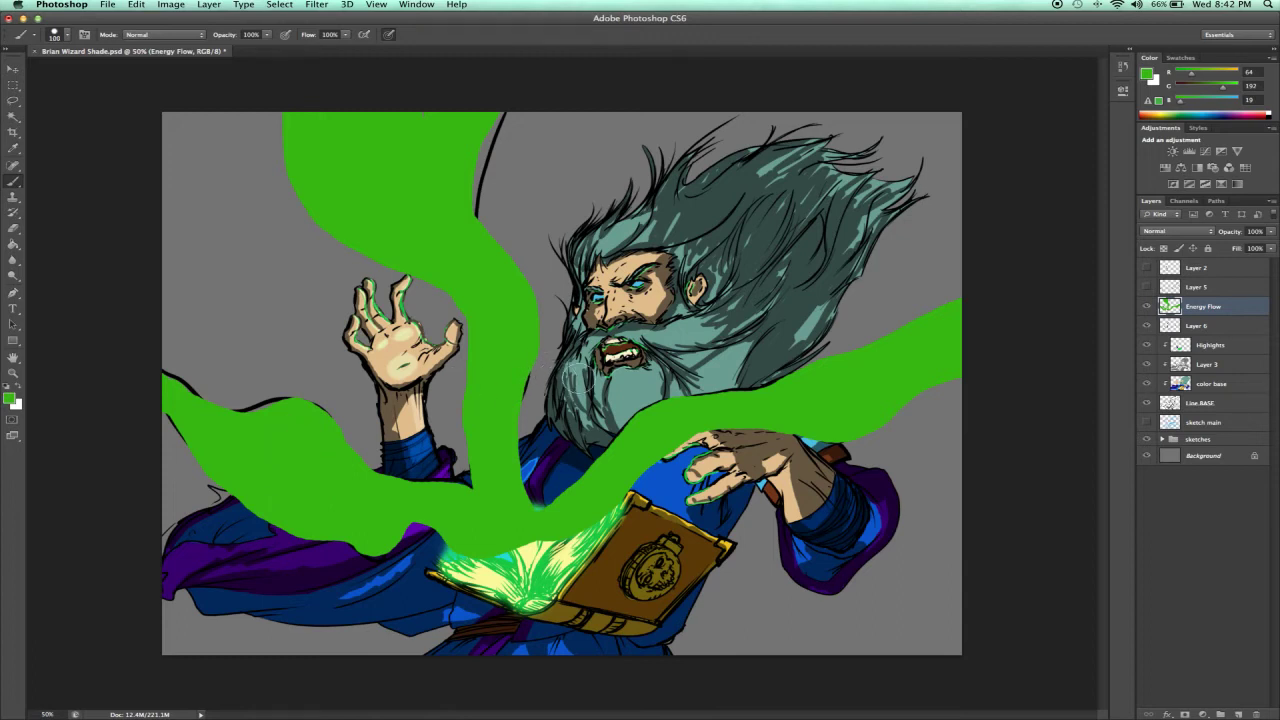
- Try thin, jagged green energy lines with a 15-pixel brush beside the upper and left streams
{"action": "key", "text": "bracketleft"}
{"action": "key", "text": "bracketleft"}
{"action": "key", "text": "bracketleft"}
{"action": "key", "text": "bracketleft"}
{"action": "key", "text": "bracketleft"}
{"action": "key", "text": "bracketleft"}
{"action": "key", "text": "bracketleft"}
{"action": "key", "text": "bracketleft"}
{"action": "key", "text": "bracketleft"}
{"action": "key", "text": "bracketleft"}
{"action": "mouse_move", "coordinate": [541, 503]}
{"action": "left_mouse_down"}
{"action": "mouse_move", "coordinate": [556, 440]}
{"action": "mouse_move", "coordinate": [530, 407]}
{"action": "mouse_move", "coordinate": [549, 381]}
{"action": "left_mouse_up"}
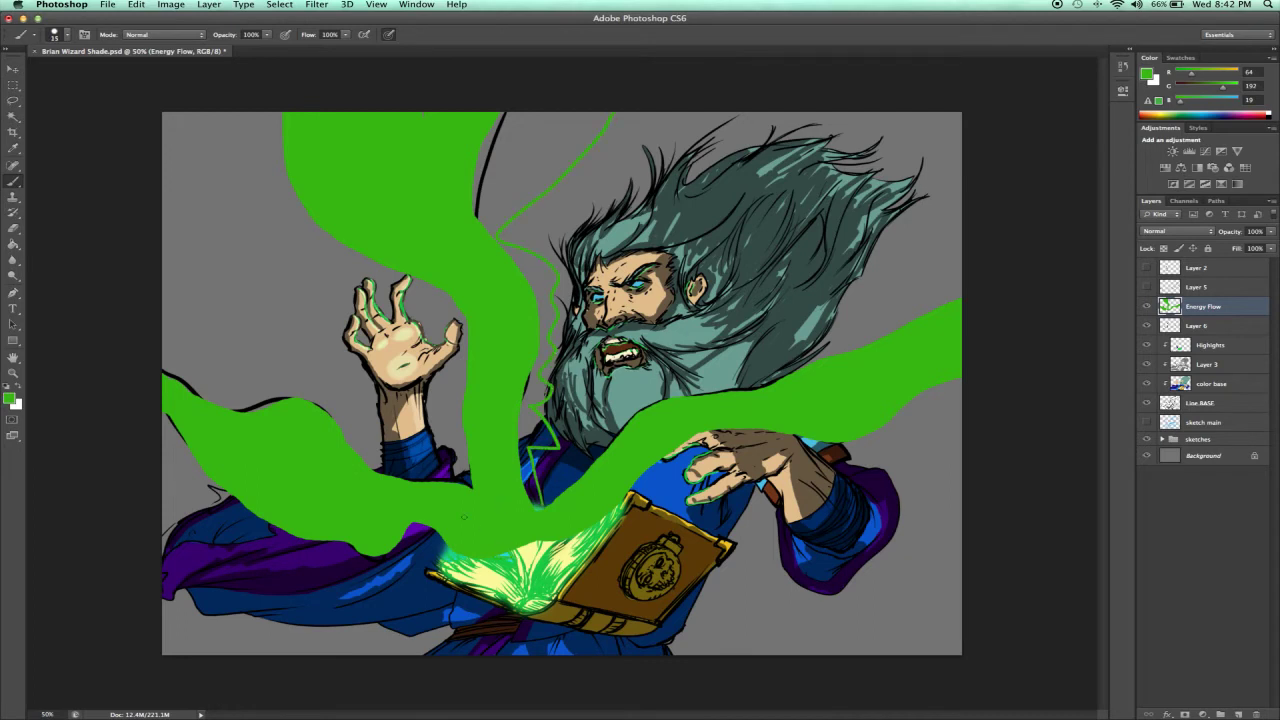
{"action": "left_click_drag", "start_coordinate": [450, 484], "coordinate": [380, 432]}
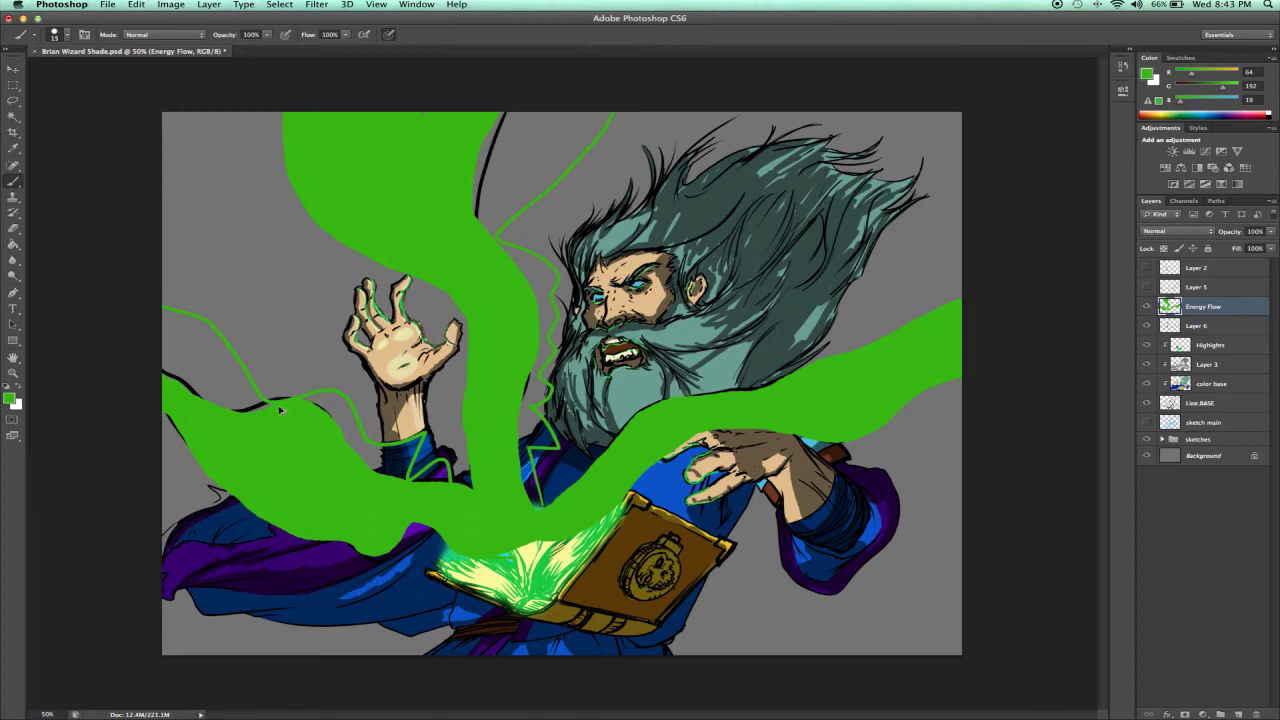
- Undo the thin jagged strokes while keeping the left stream's solid fill
{"action": "key", "text": "ctrl+alt+z"}
{"action": "key", "text": "ctrl+alt+z"}
{"action": "key", "text": "ctrl+alt+z"}
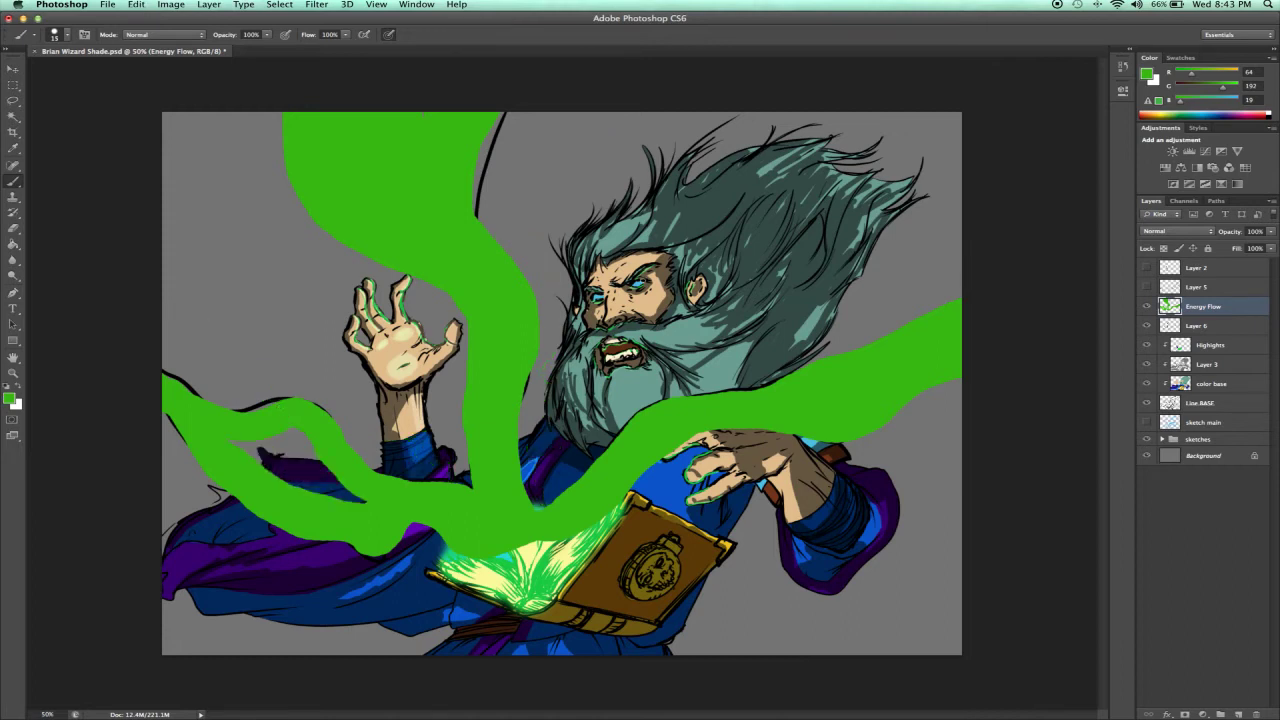
{"action": "left_click", "coordinate": [136, 5]}
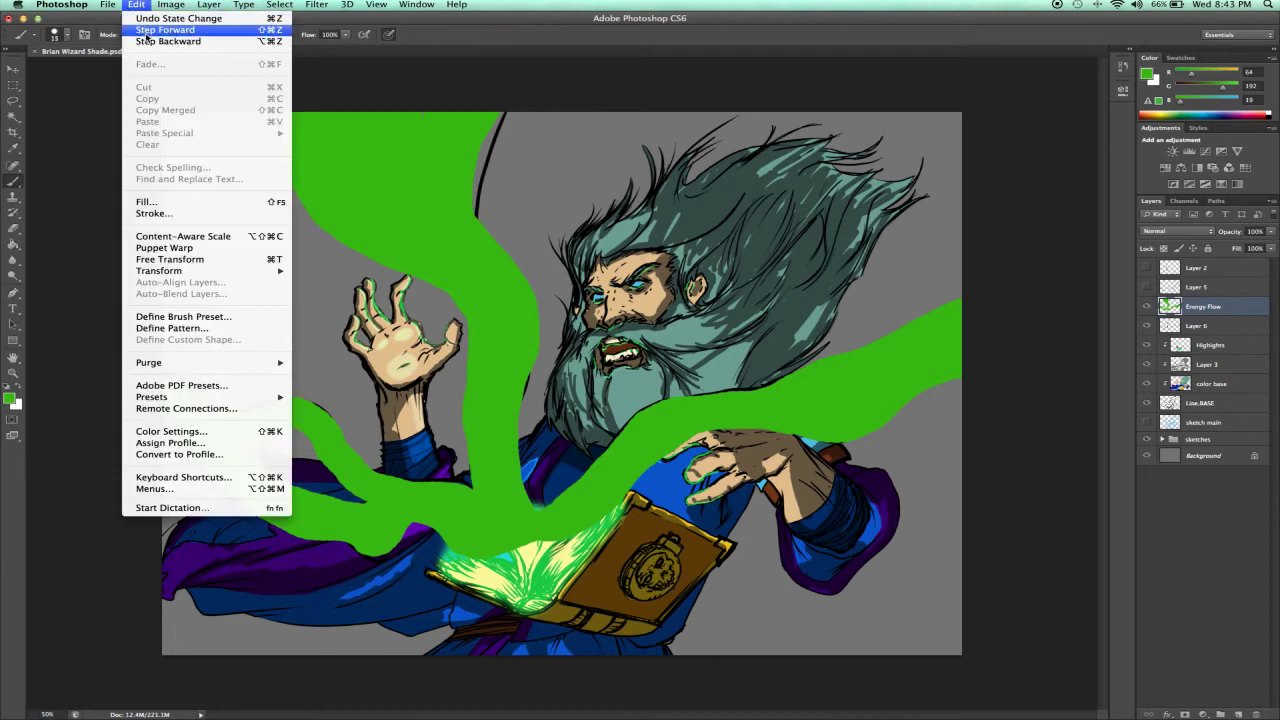
{"action": "left_click", "coordinate": [160, 17]}
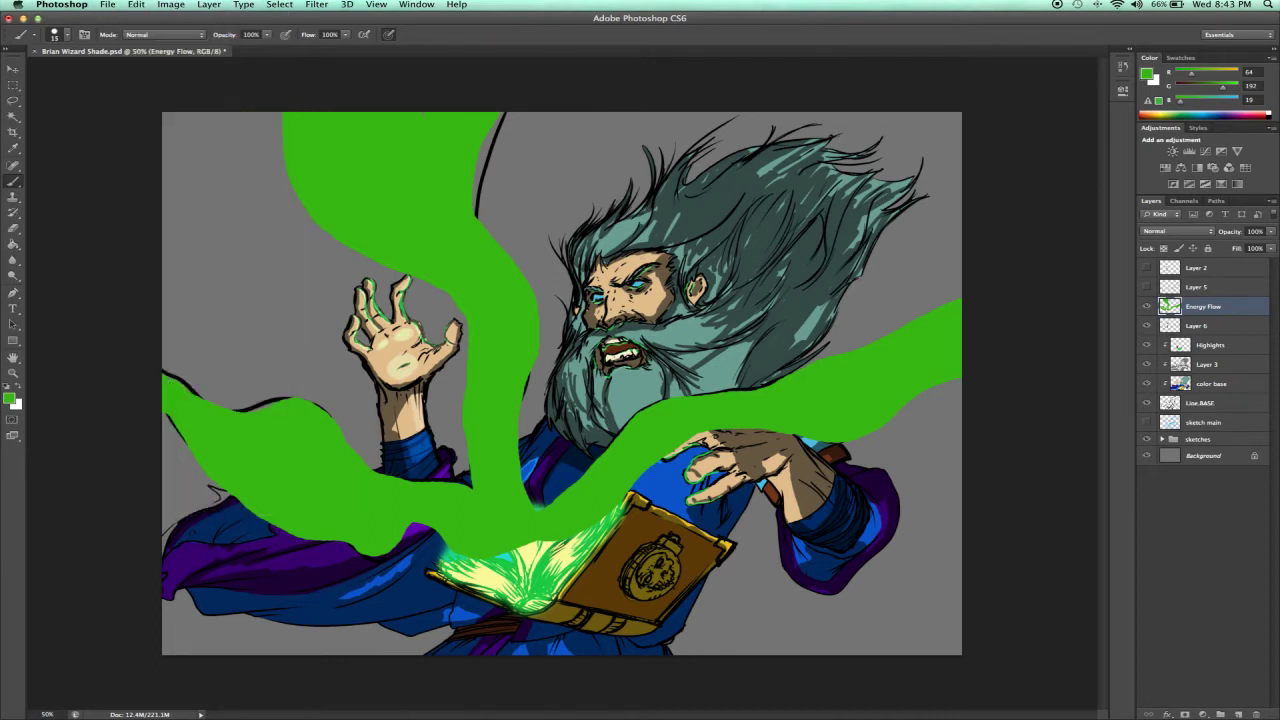
- Hide the Layer 6 guide lines and set the Energy Flow layer's blend mode to Screen
{"action": "left_click", "coordinate": [1146, 327]}
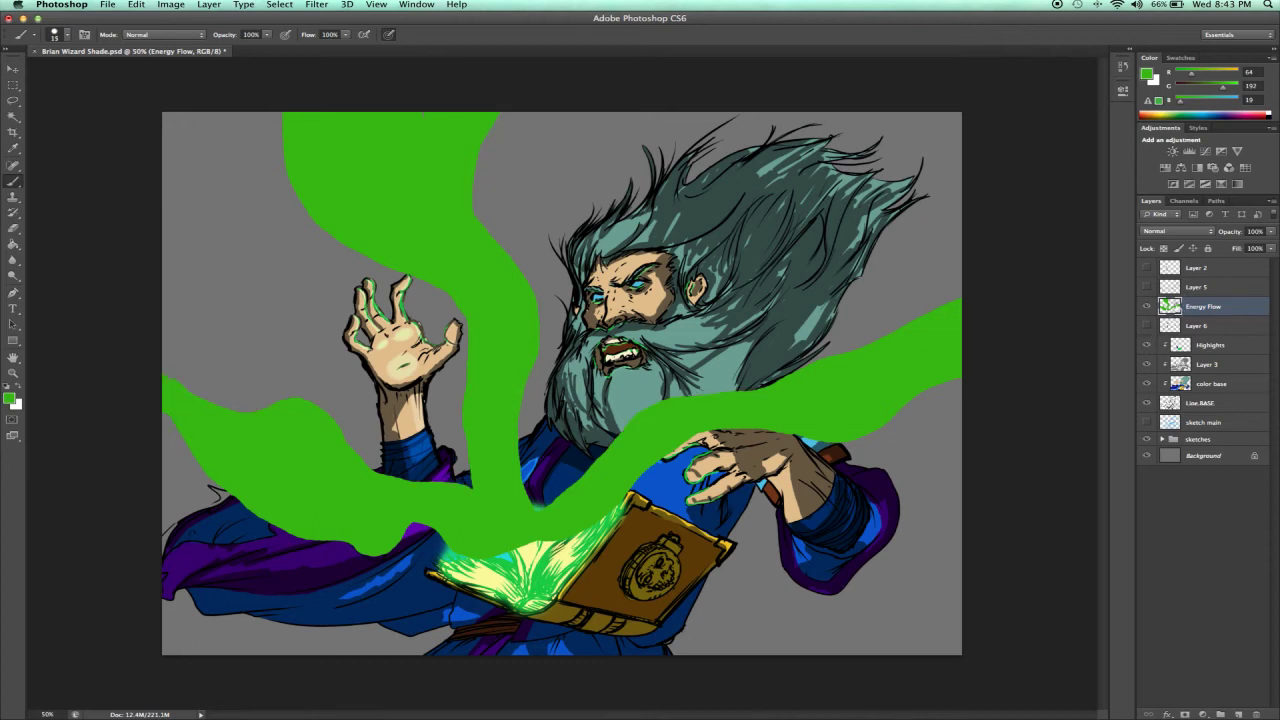
{"action": "left_click", "coordinate": [1178, 233]}
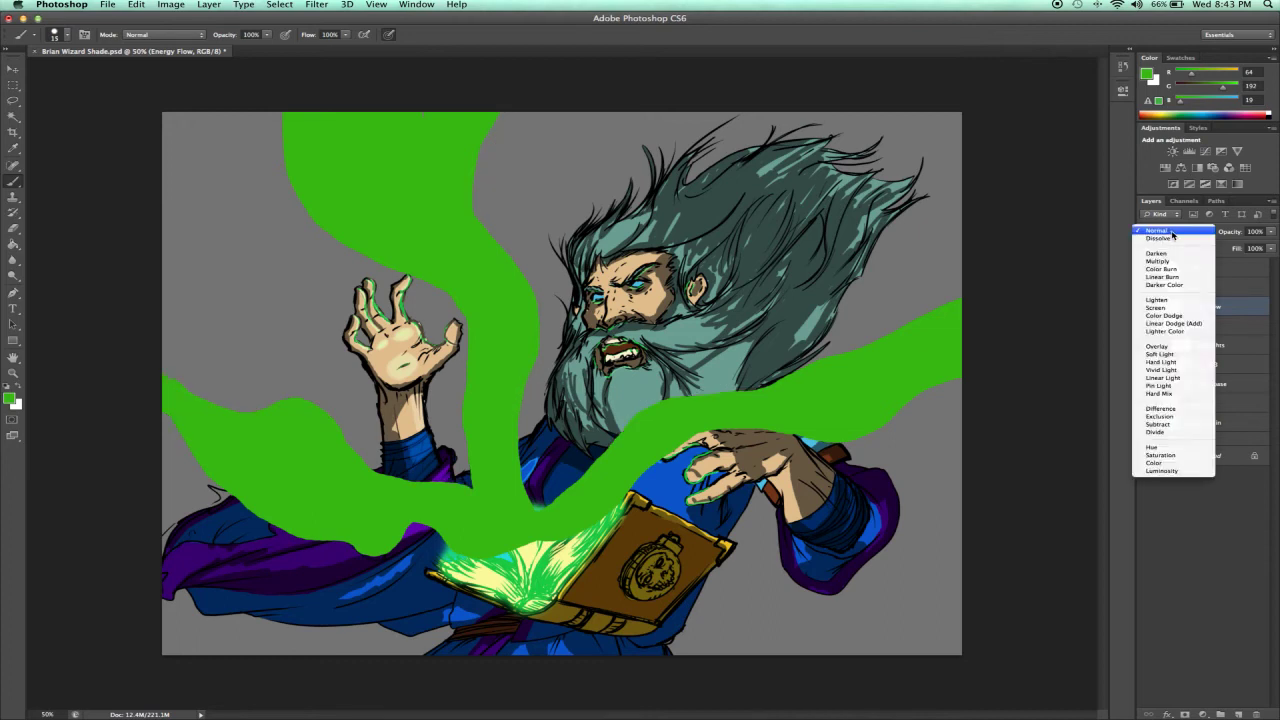
{"action": "left_click", "coordinate": [1155, 308]}
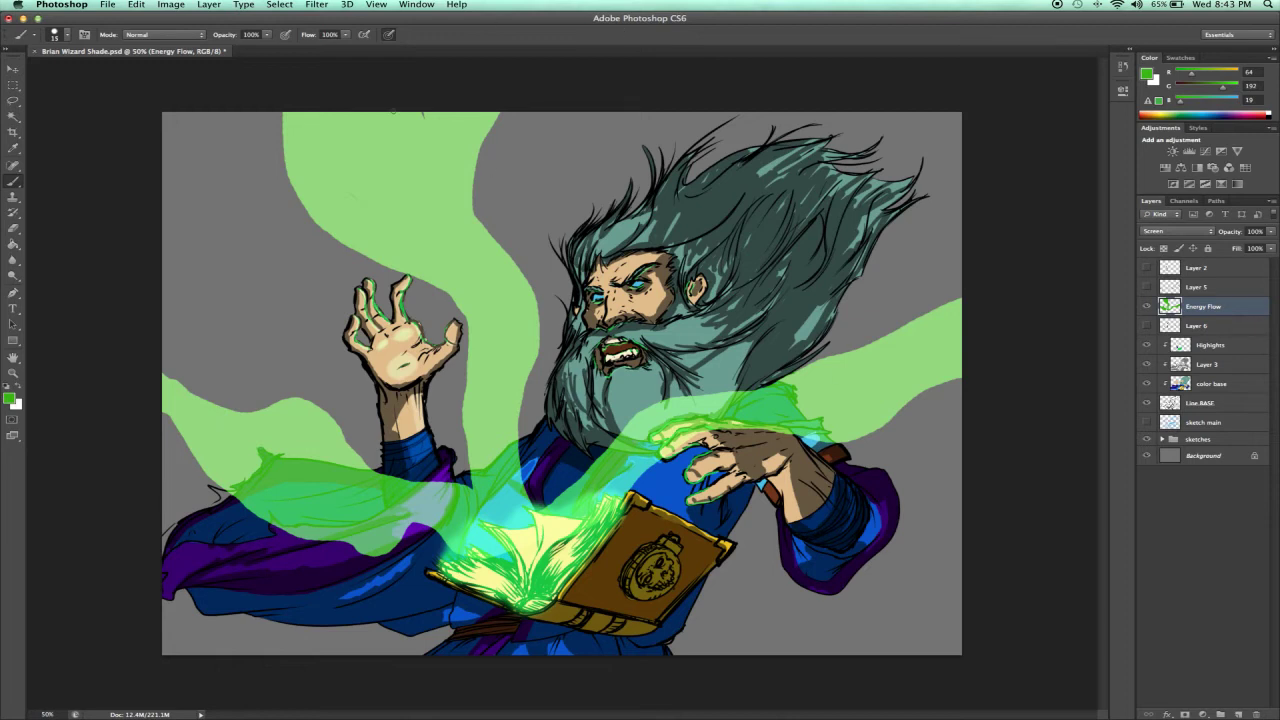
- Apply a Brightness/Contrast adjustment to the Energy Flow layer with Use Legacy enabled, brightness -32 and contrast 34
{"action": "left_click", "coordinate": [172, 5]}
{"action": "mouse_move", "coordinate": [193, 42]}
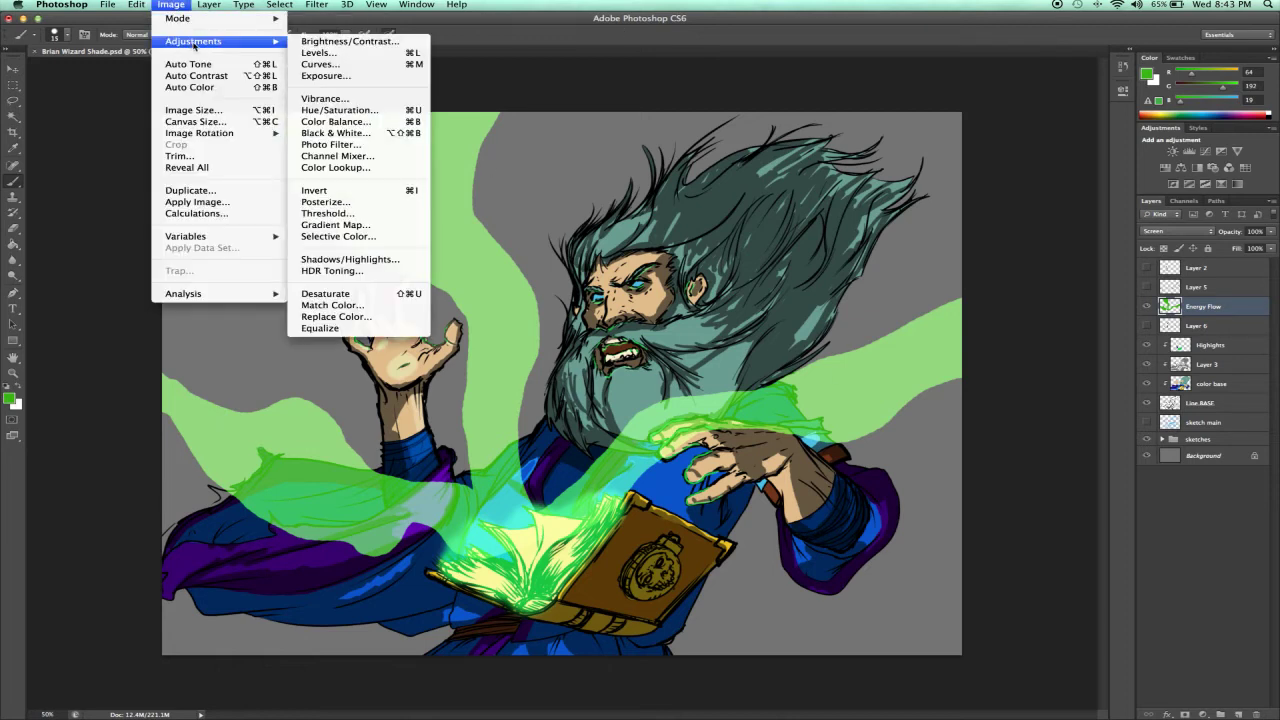
{"action": "left_click", "coordinate": [321, 41]}
{"action": "left_click", "coordinate": [600, 255]}
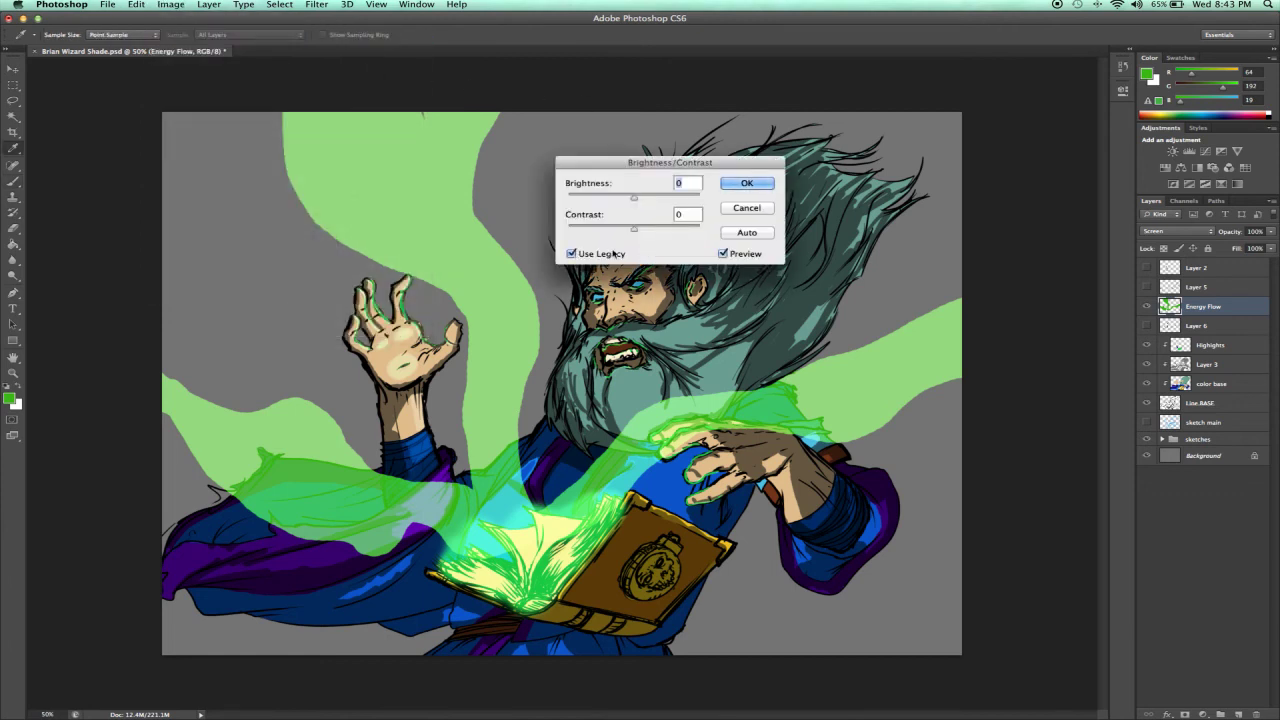
{"action": "left_click_drag", "start_coordinate": [634, 198], "coordinate": [613, 200]}
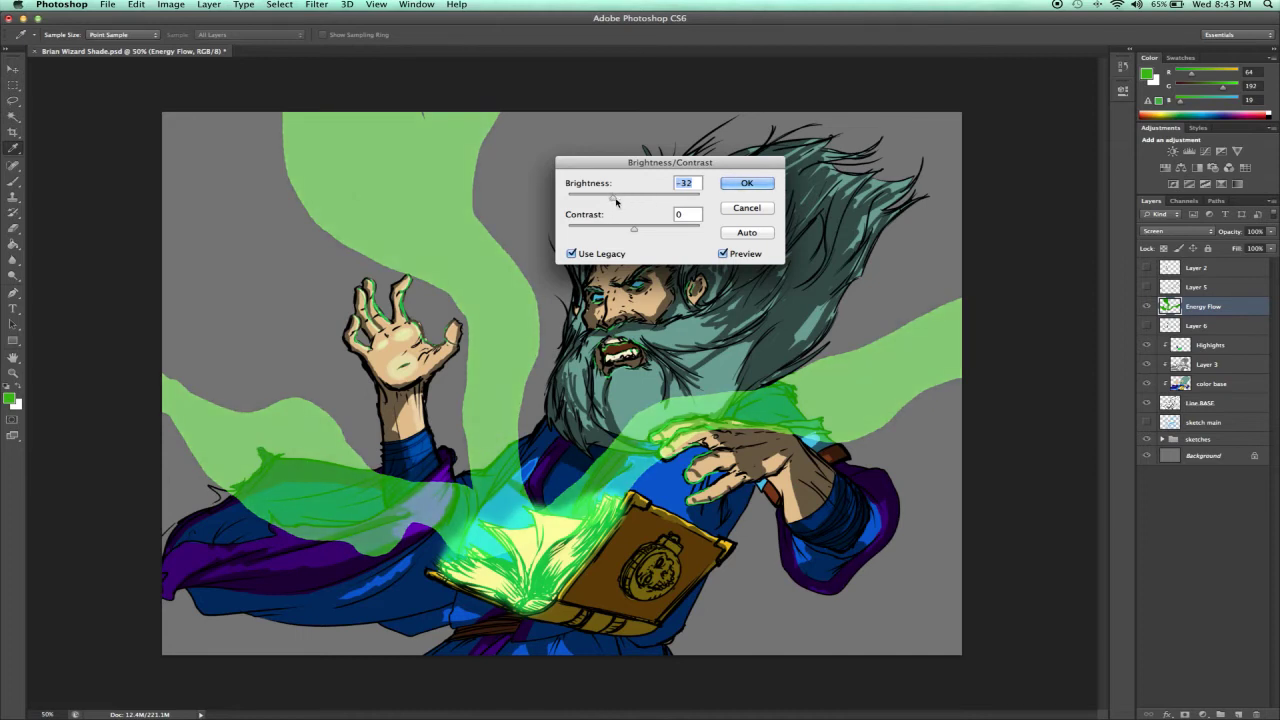
{"action": "left_click_drag", "start_coordinate": [634, 230], "coordinate": [662, 233]}
{"action": "left_click_drag", "start_coordinate": [658, 232], "coordinate": [656, 237]}
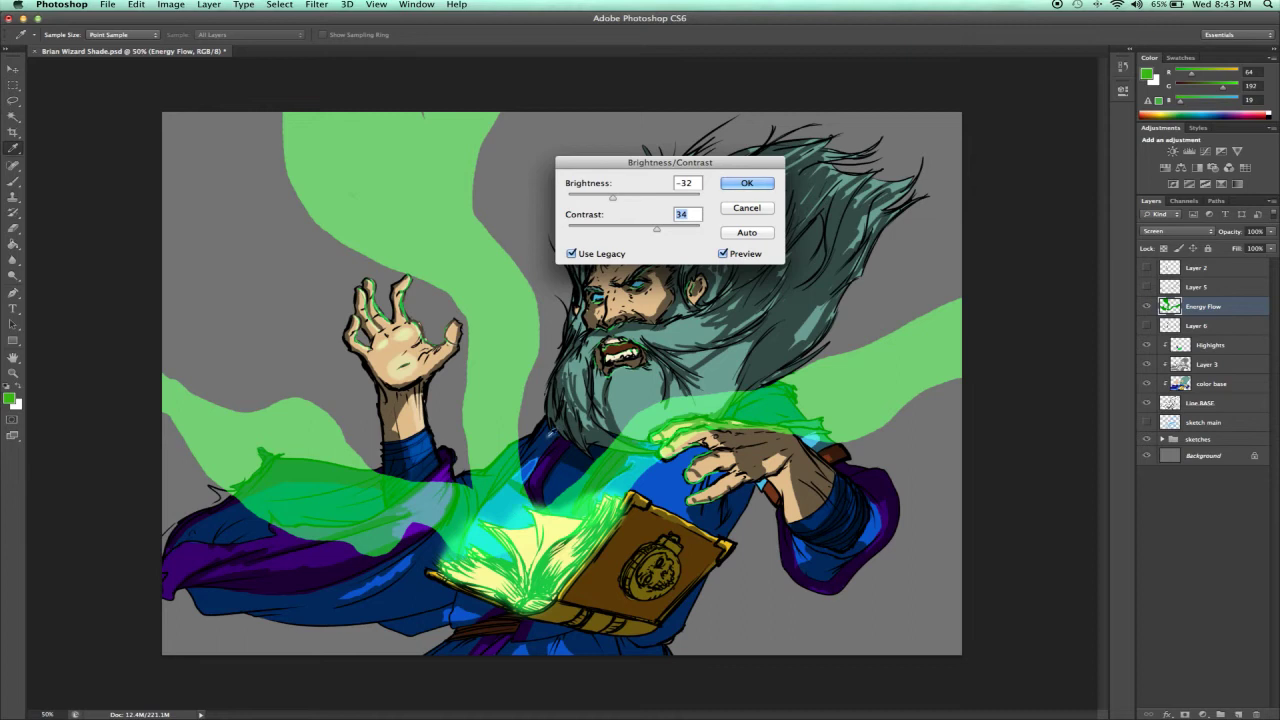
{"action": "left_click", "coordinate": [745, 184]}
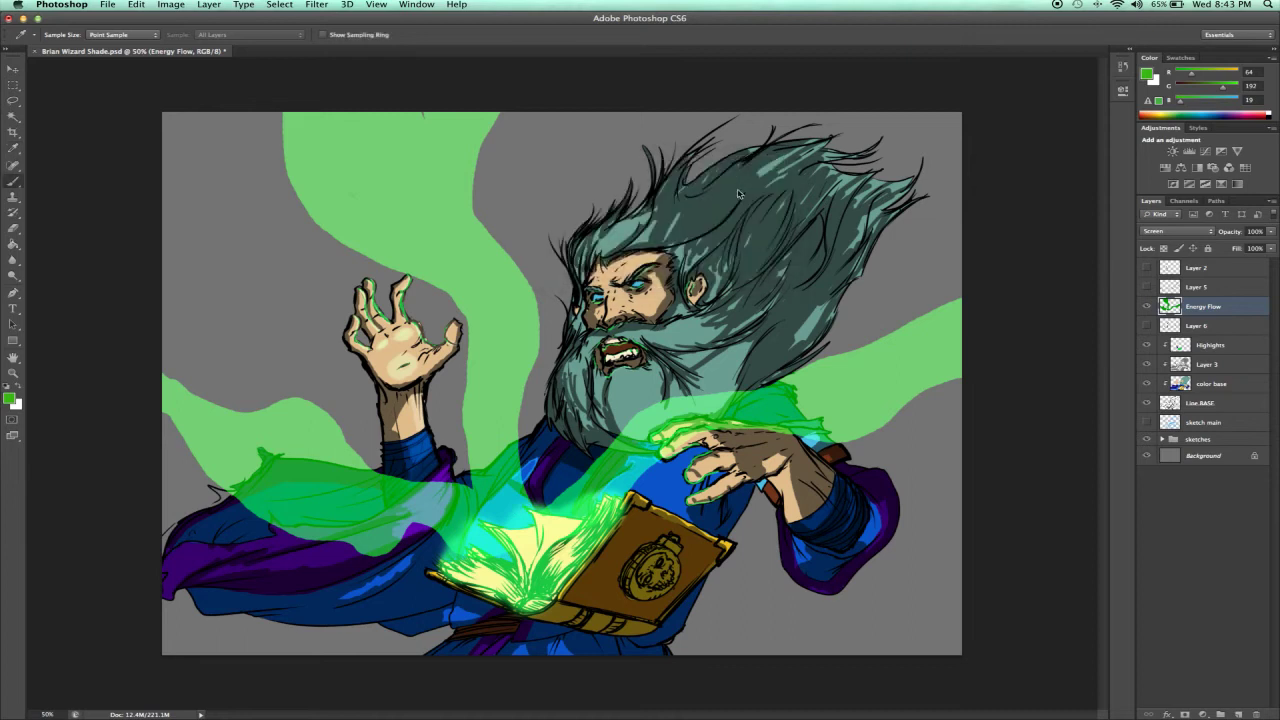
- Set the brush mode to Color Dodge and paint thin flowing lines up the stream that rises from the book to the canvas's upper edge
{"action": "key", "text": "b"}
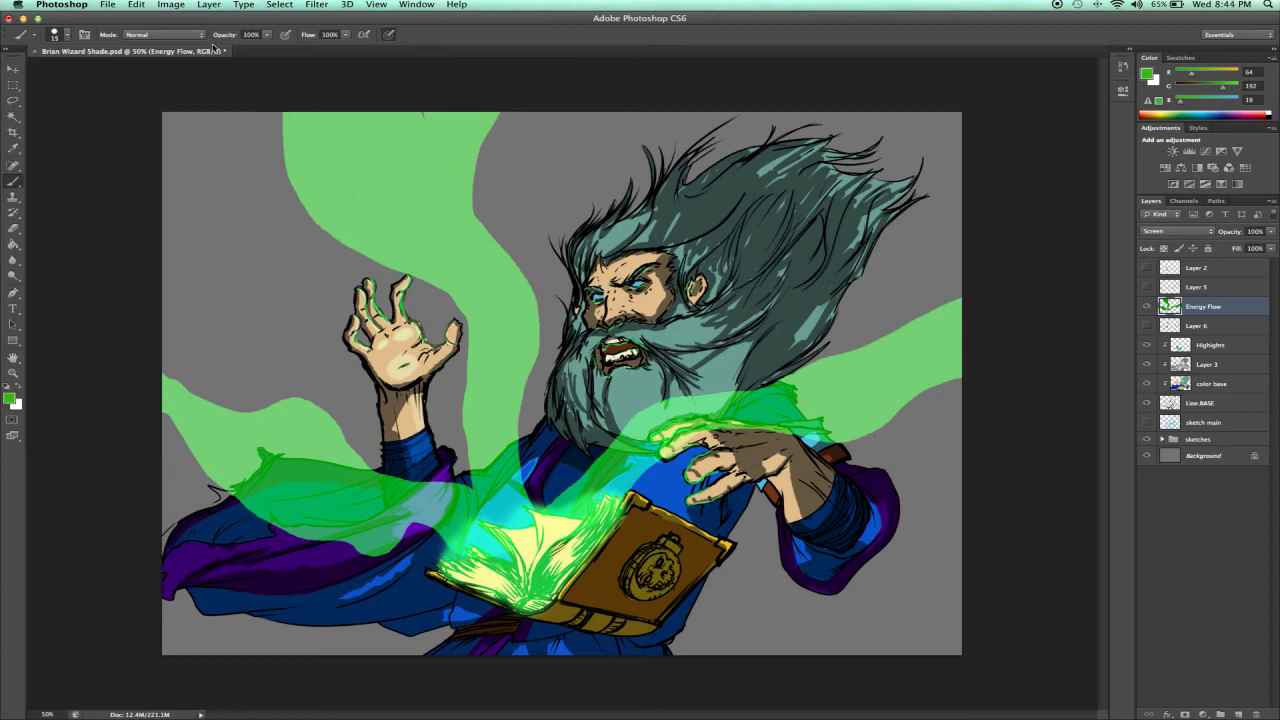
{"action": "left_click", "coordinate": [190, 36]}
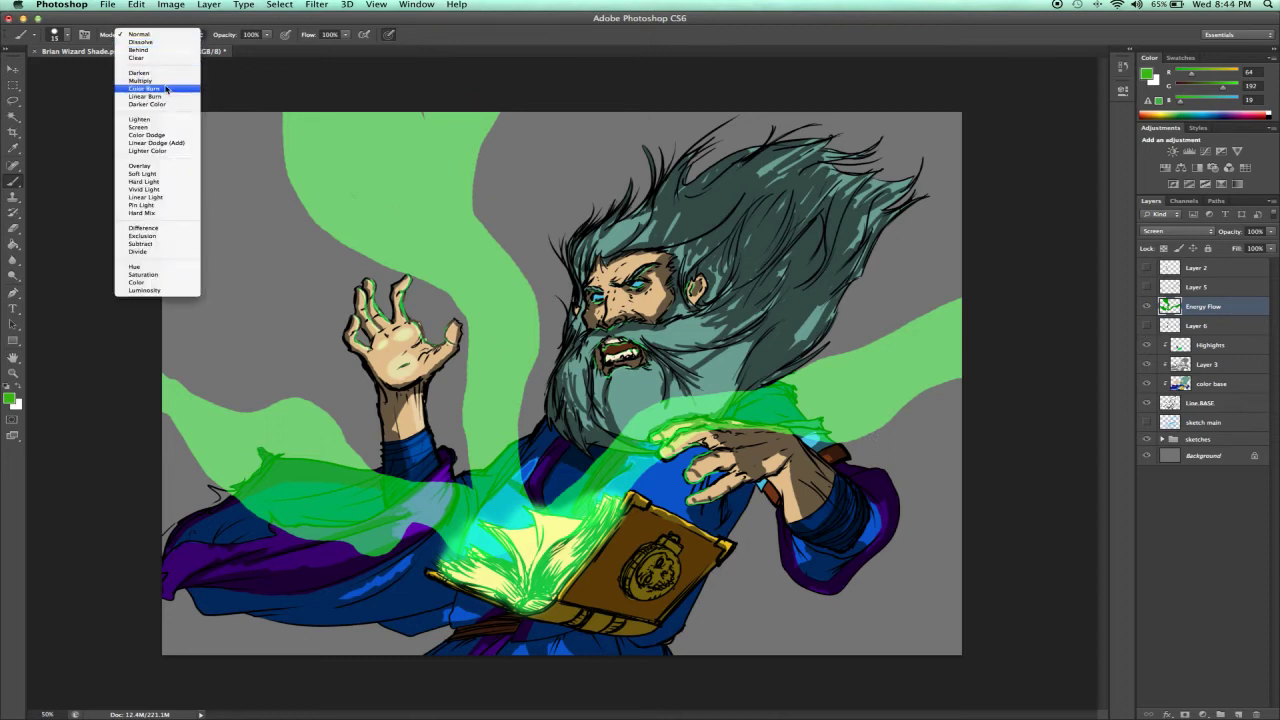
{"action": "left_click", "coordinate": [165, 135]}
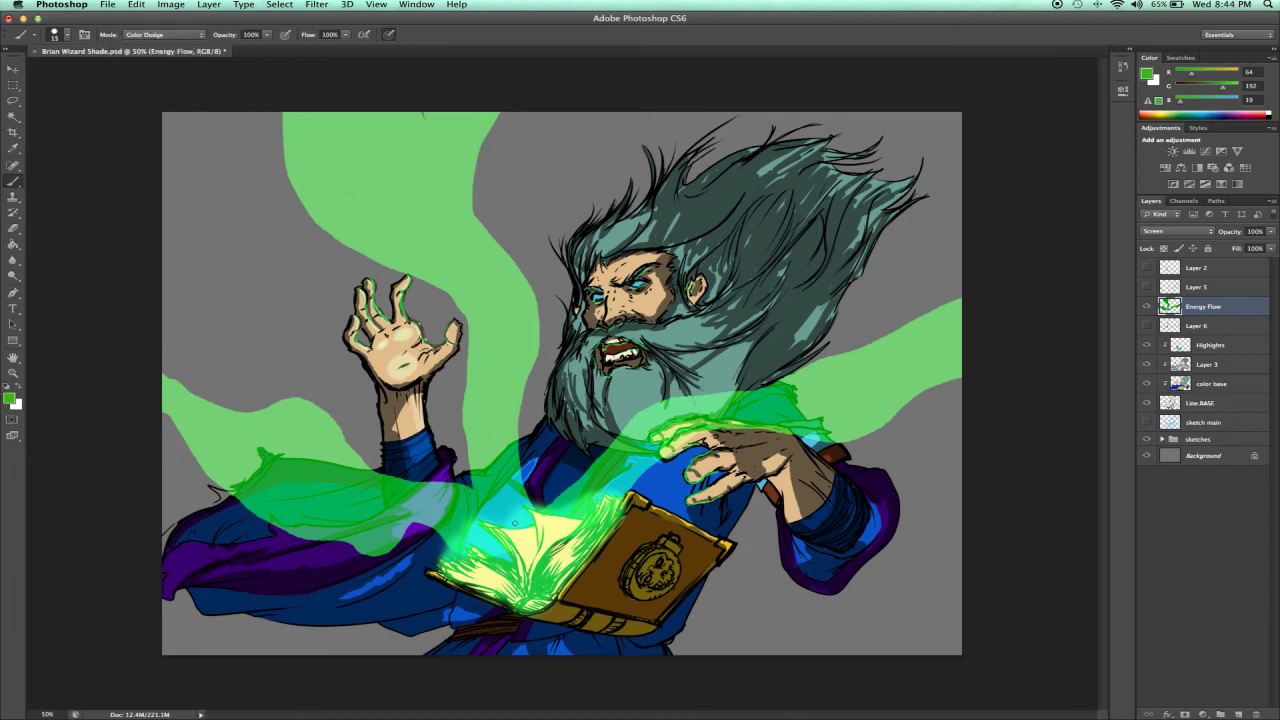
{"action": "mouse_move", "coordinate": [494, 518]}
{"action": "left_mouse_down"}
{"action": "mouse_move", "coordinate": [490, 345]}
{"action": "mouse_move", "coordinate": [416, 210]}
{"action": "left_mouse_up"}
{"action": "left_click_drag", "start_coordinate": [413, 128], "coordinate": [422, 113]}
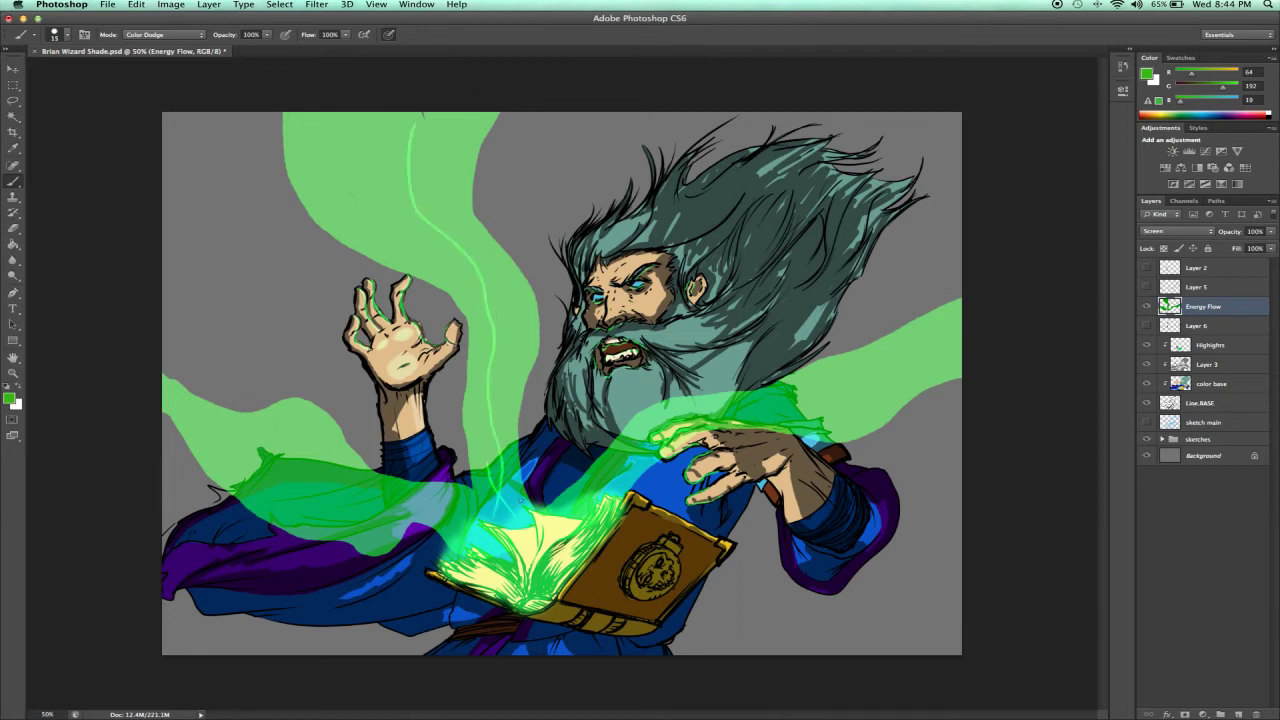
{"action": "mouse_move", "coordinate": [512, 494]}
{"action": "left_mouse_down"}
{"action": "mouse_move", "coordinate": [491, 461]}
{"action": "mouse_move", "coordinate": [507, 296]}
{"action": "mouse_move", "coordinate": [397, 214]}
{"action": "mouse_move", "coordinate": [375, 110]}
{"action": "left_mouse_up"}
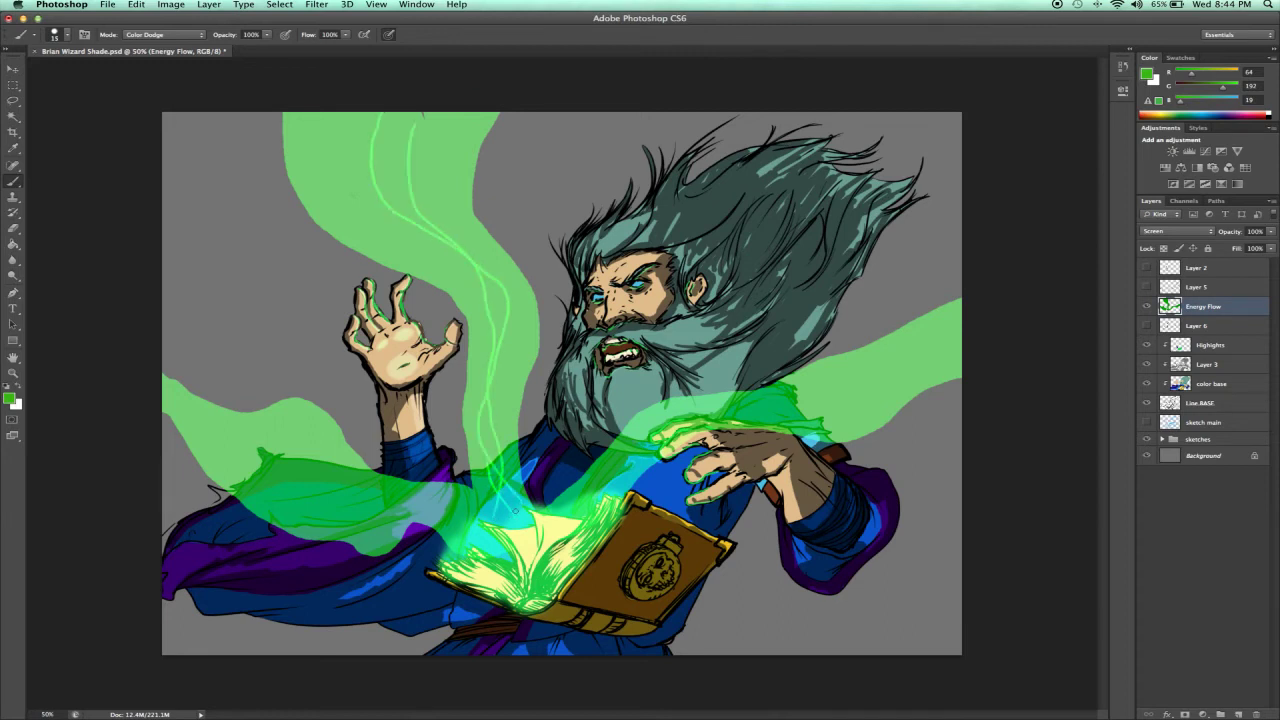
{"action": "mouse_move", "coordinate": [515, 508]}
{"action": "left_mouse_down"}
{"action": "mouse_move", "coordinate": [489, 455]}
{"action": "mouse_move", "coordinate": [486, 470]}
{"action": "mouse_move", "coordinate": [498, 386]}
{"action": "mouse_move", "coordinate": [480, 256]}
{"action": "mouse_move", "coordinate": [426, 244]}
{"action": "mouse_move", "coordinate": [360, 150]}
{"action": "left_mouse_up"}
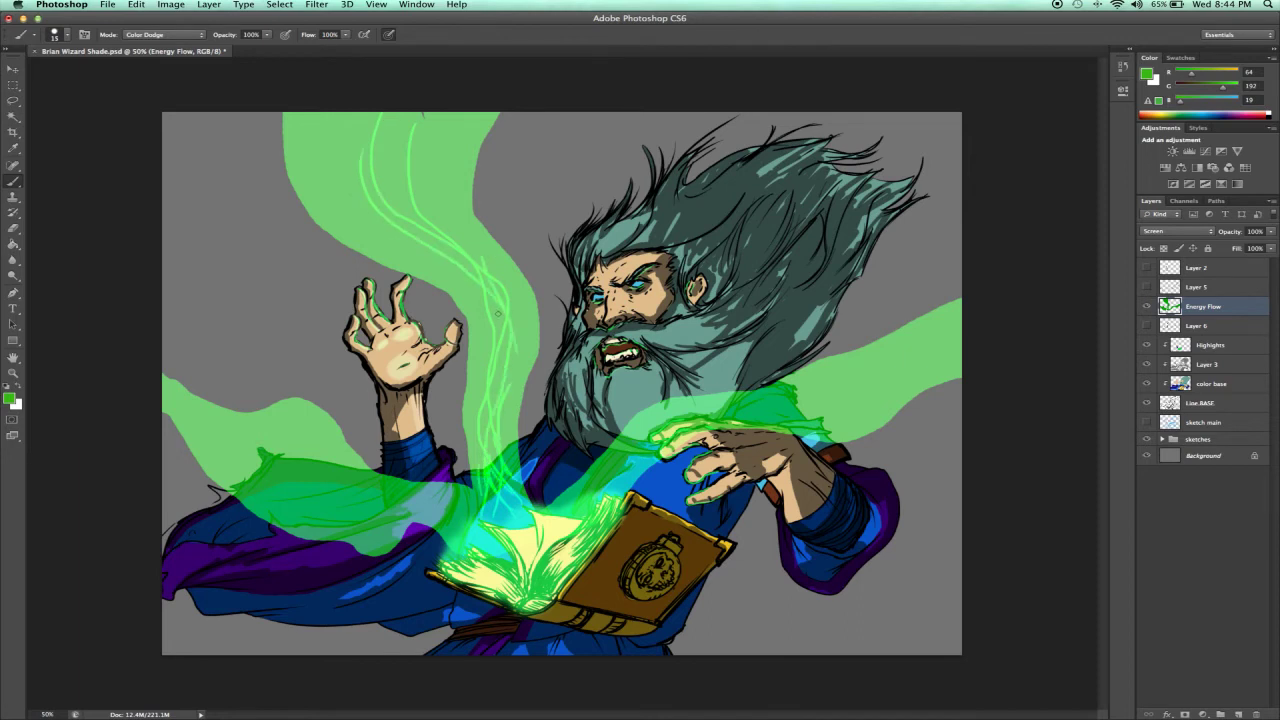
{"action": "left_click_drag", "start_coordinate": [497, 313], "coordinate": [444, 140]}
{"action": "mouse_move", "coordinate": [510, 364]}
{"action": "left_mouse_down"}
{"action": "mouse_move", "coordinate": [504, 322]}
{"action": "mouse_move", "coordinate": [350, 145]}
{"action": "left_mouse_up"}
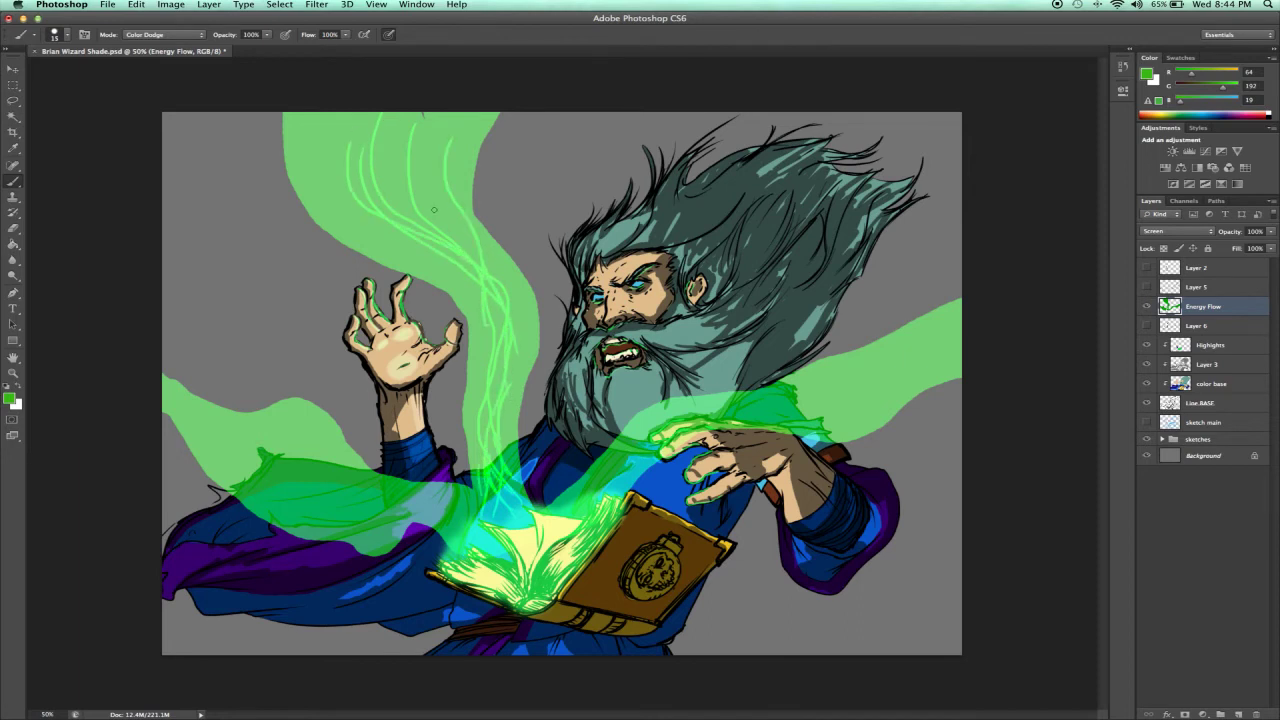
{"action": "left_click_drag", "start_coordinate": [448, 262], "coordinate": [352, 146]}
- Paint wavy Color Dodge lines from the book along the left and right energy streams to the canvas edges
{"action": "mouse_move", "coordinate": [500, 522]}
{"action": "left_mouse_down"}
{"action": "mouse_move", "coordinate": [272, 468]}
{"action": "mouse_move", "coordinate": [190, 418]}
{"action": "mouse_move", "coordinate": [164, 378]}
{"action": "left_mouse_up"}
{"action": "mouse_move", "coordinate": [190, 421]}
{"action": "left_mouse_down"}
{"action": "mouse_move", "coordinate": [234, 465]}
{"action": "mouse_move", "coordinate": [350, 500]}
{"action": "mouse_move", "coordinate": [412, 498]}
{"action": "mouse_move", "coordinate": [505, 522]}
{"action": "mouse_move", "coordinate": [736, 404]}
{"action": "mouse_move", "coordinate": [834, 400]}
{"action": "mouse_move", "coordinate": [962, 352]}
{"action": "left_mouse_up"}
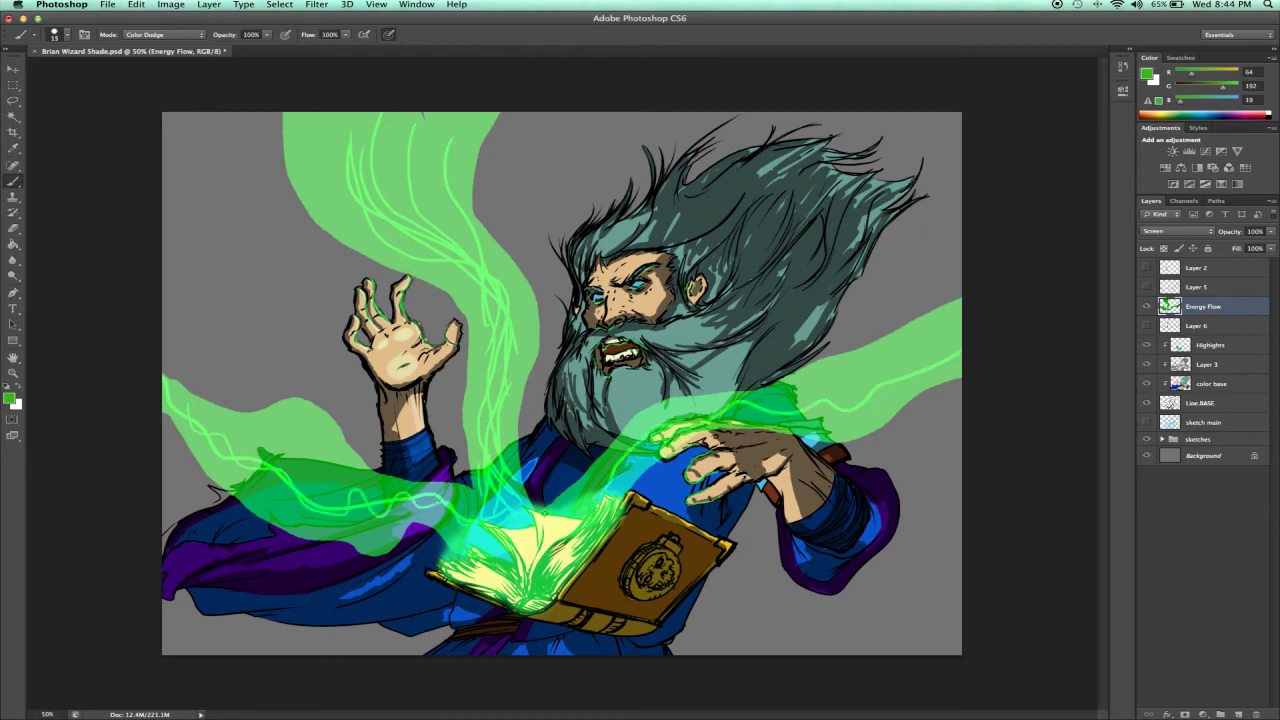
{"action": "mouse_move", "coordinate": [600, 490]}
{"action": "left_mouse_down"}
{"action": "mouse_move", "coordinate": [636, 438]}
{"action": "mouse_move", "coordinate": [825, 412]}
{"action": "mouse_move", "coordinate": [992, 336]}
{"action": "left_mouse_up"}
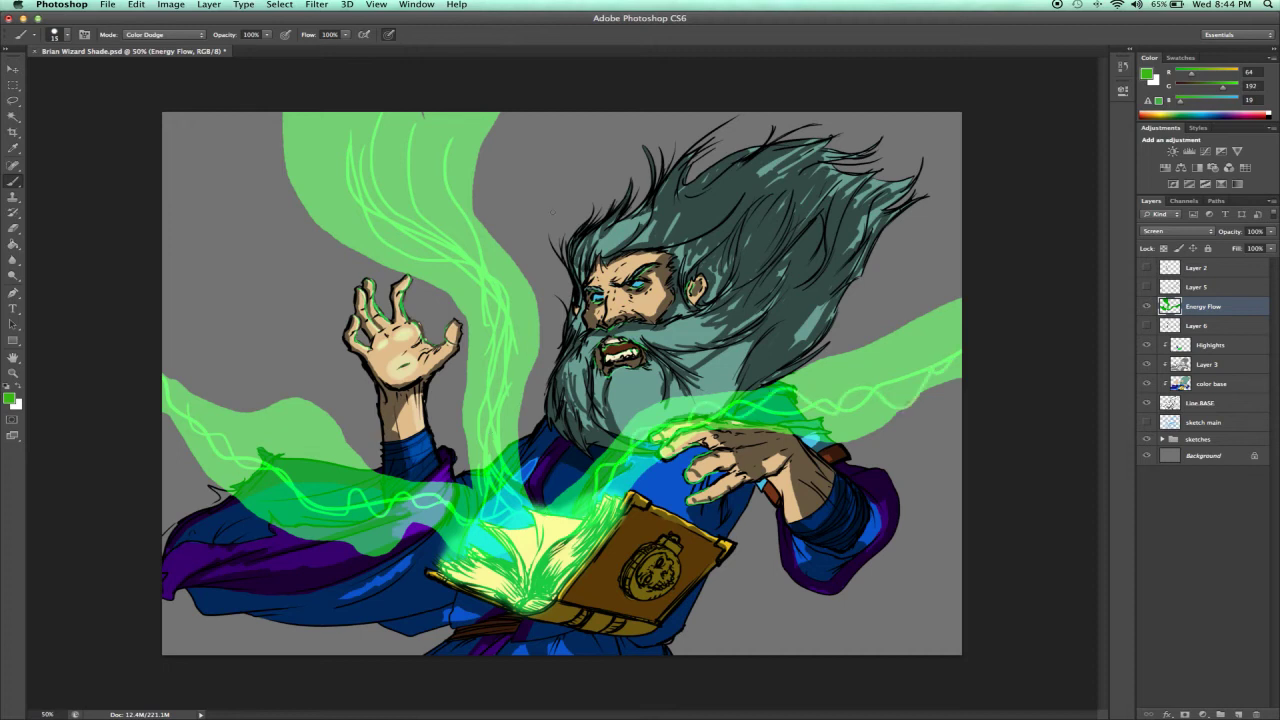
- Sample the bright green of the painted lines and add more flowing strokes in the upper stream
{"action": "key", "text": "i"}
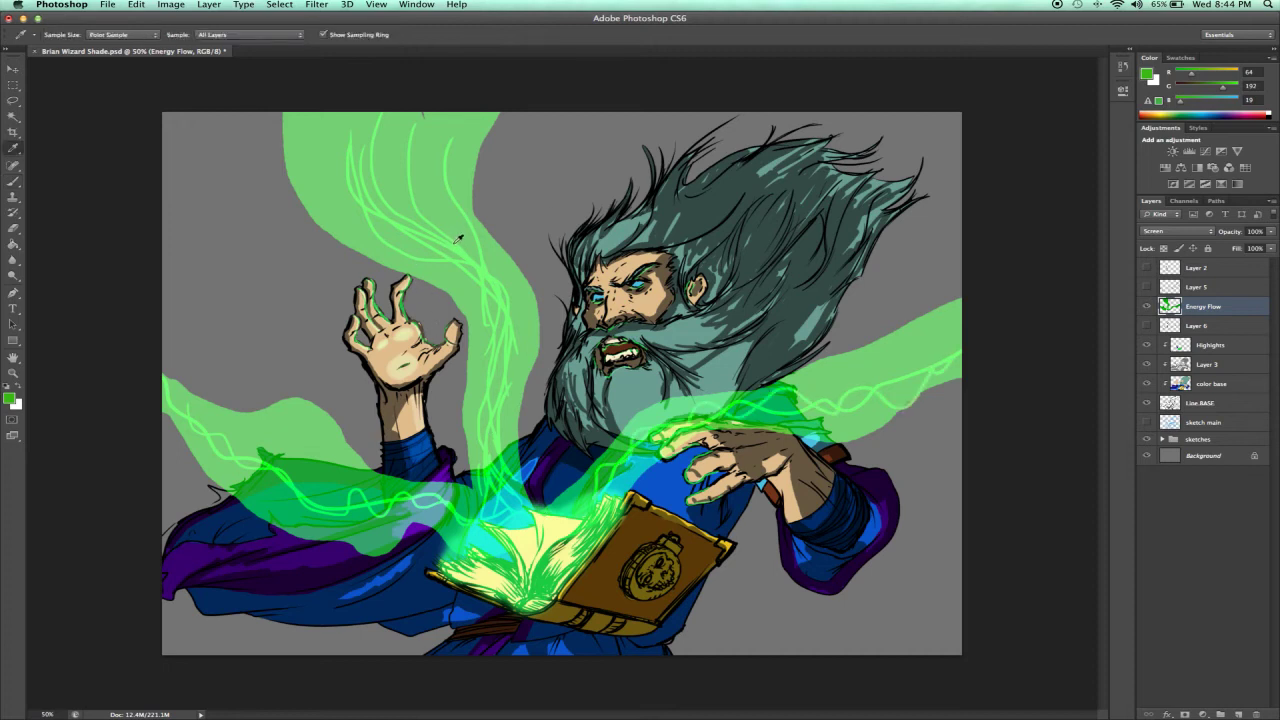
{"action": "left_click", "coordinate": [453, 252]}
{"action": "key", "text": "b"}
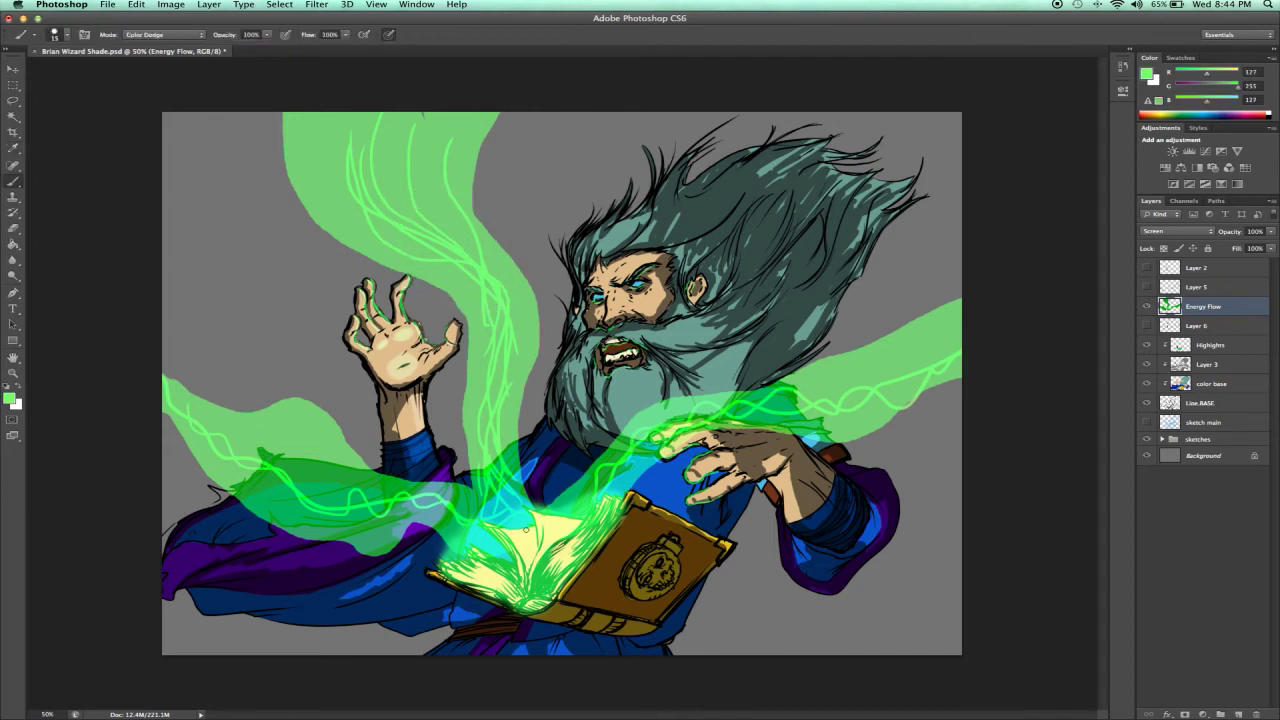
{"action": "left_click_drag", "start_coordinate": [485, 454], "coordinate": [488, 374]}
{"action": "mouse_move", "coordinate": [462, 246]}
{"action": "left_mouse_down"}
{"action": "mouse_move", "coordinate": [377, 230]}
{"action": "mouse_move", "coordinate": [368, 100]}
{"action": "left_mouse_up"}
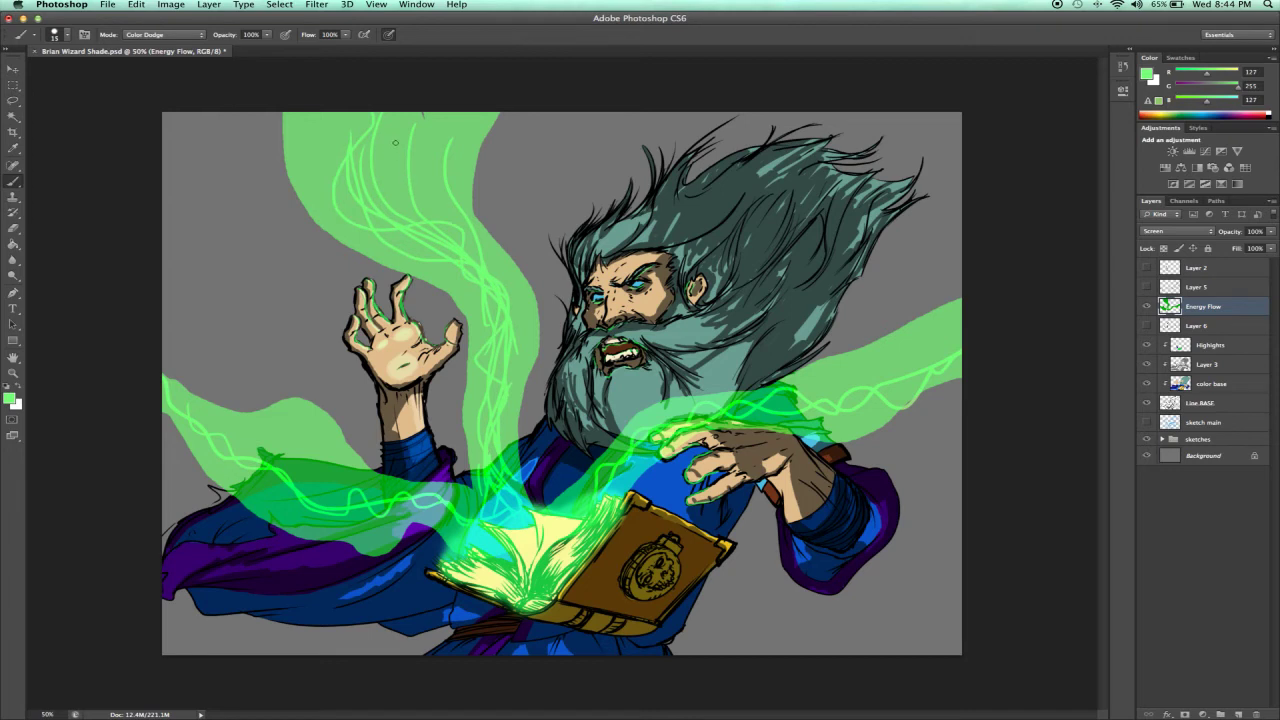
- Set the brush mode to Screen and paint pale wavy lines along the upper, left and right streams
{"action": "left_click", "coordinate": [163, 34]}
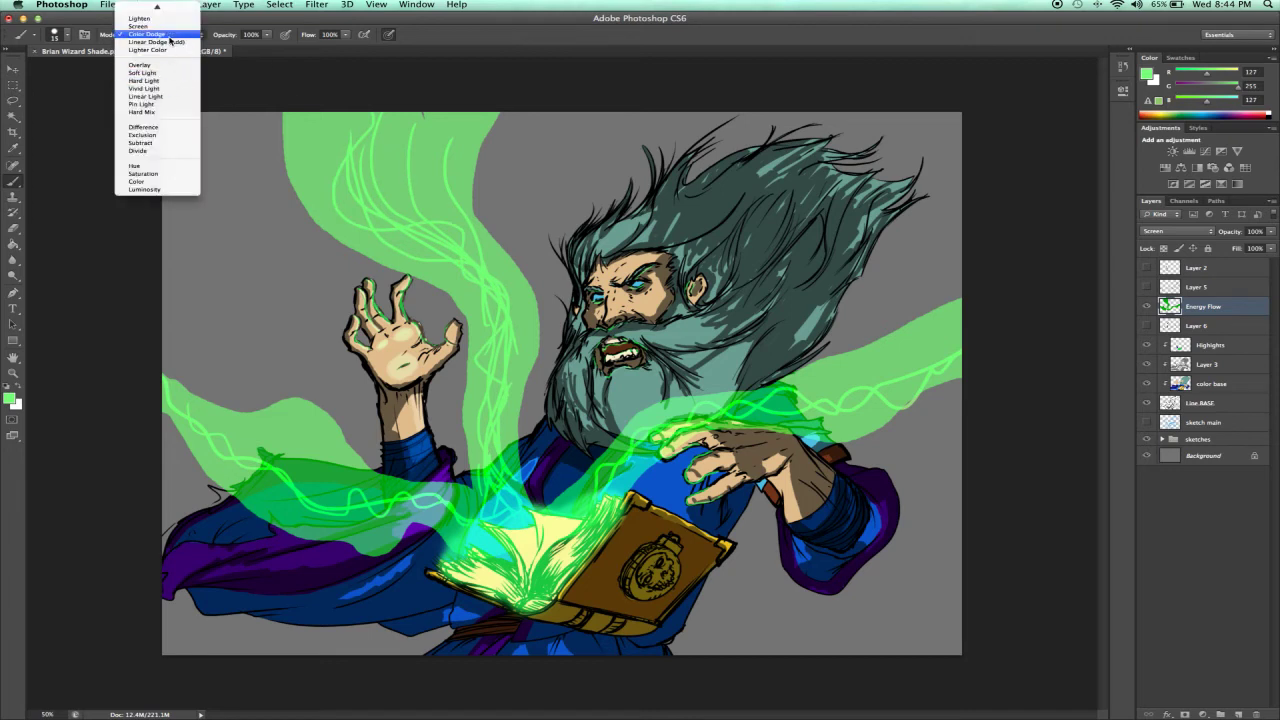
{"action": "left_click", "coordinate": [162, 73]}
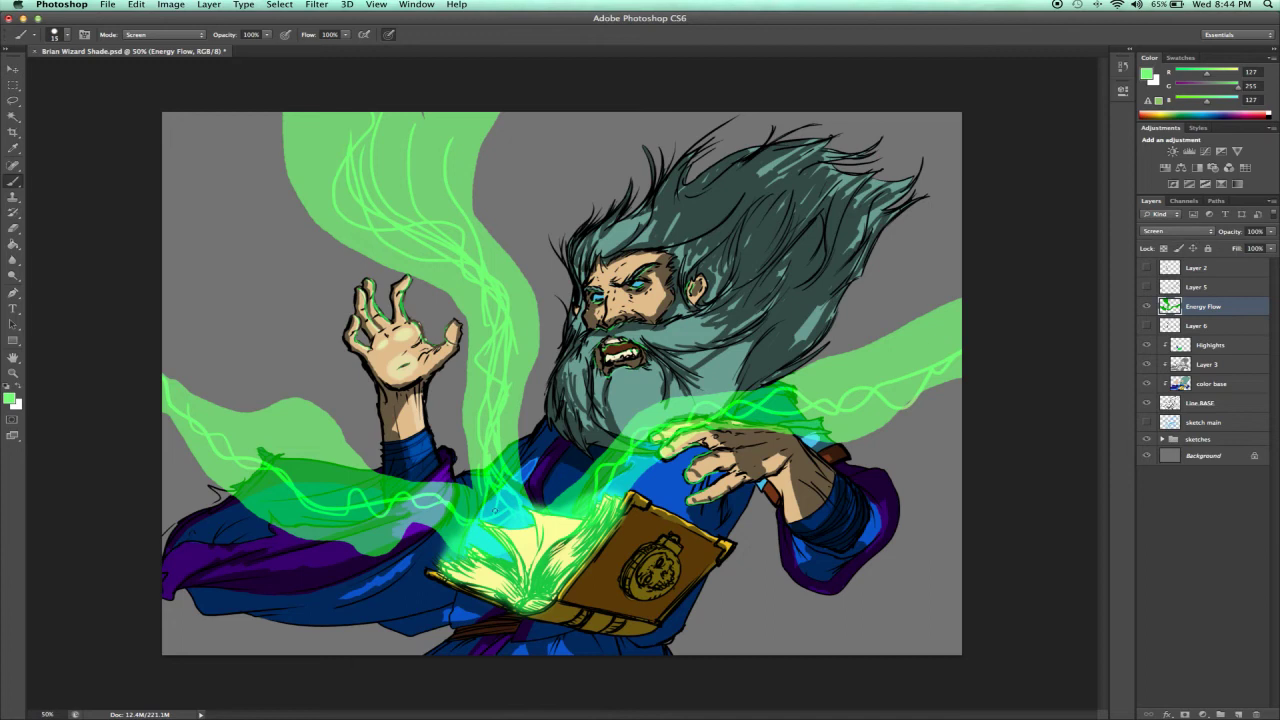
{"action": "mouse_move", "coordinate": [478, 508]}
{"action": "left_mouse_down"}
{"action": "mouse_move", "coordinate": [298, 480]}
{"action": "mouse_move", "coordinate": [165, 402]}
{"action": "mouse_move", "coordinate": [392, 512]}
{"action": "mouse_move", "coordinate": [520, 515]}
{"action": "mouse_move", "coordinate": [478, 405]}
{"action": "mouse_move", "coordinate": [497, 296]}
{"action": "mouse_move", "coordinate": [343, 128]}
{"action": "mouse_move", "coordinate": [350, 170]}
{"action": "left_mouse_up"}
{"action": "mouse_move", "coordinate": [345, 114]}
{"action": "left_mouse_down"}
{"action": "mouse_move", "coordinate": [353, 215]}
{"action": "mouse_move", "coordinate": [433, 261]}
{"action": "mouse_move", "coordinate": [421, 277]}
{"action": "mouse_move", "coordinate": [409, 202]}
{"action": "mouse_move", "coordinate": [418, 100]}
{"action": "left_mouse_up"}
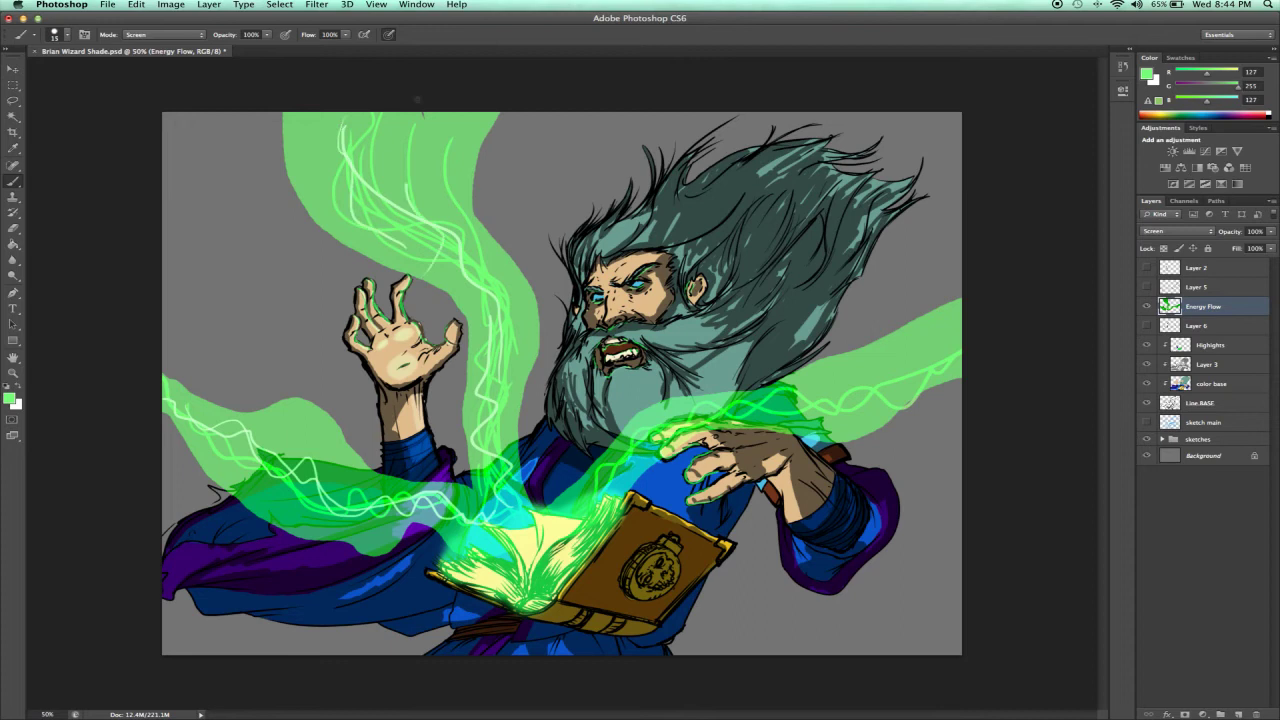
{"action": "left_click_drag", "start_coordinate": [408, 184], "coordinate": [416, 108]}
{"action": "mouse_move", "coordinate": [564, 506]}
{"action": "left_mouse_down"}
{"action": "mouse_move", "coordinate": [668, 407]}
{"action": "mouse_move", "coordinate": [784, 405]}
{"action": "mouse_move", "coordinate": [965, 345]}
{"action": "left_mouse_up"}
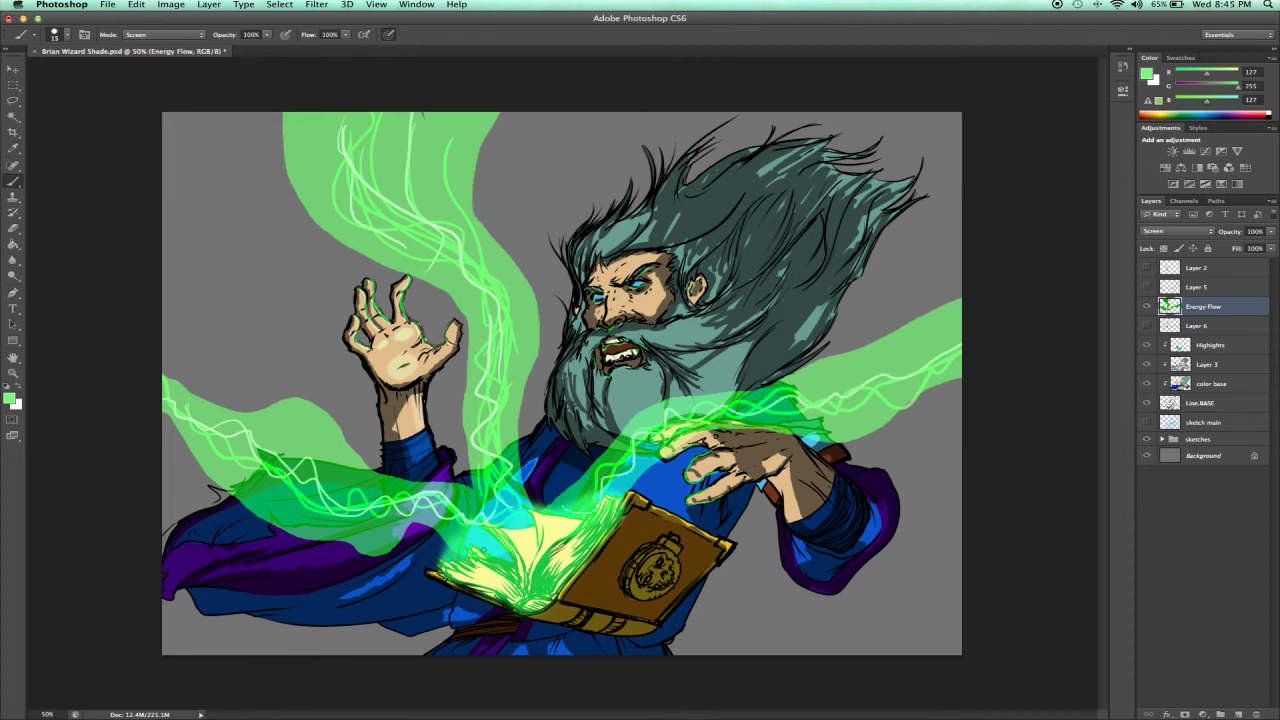
- Add a second set of pale zigzag lines along all three streams, undoing and repainting the stray one in the upper stream
{"action": "mouse_move", "coordinate": [514, 536]}
{"action": "left_mouse_down"}
{"action": "mouse_move", "coordinate": [364, 494]}
{"action": "mouse_move", "coordinate": [300, 428]}
{"action": "mouse_move", "coordinate": [276, 434]}
{"action": "left_mouse_up"}
{"action": "left_click_drag", "start_coordinate": [200, 424], "coordinate": [162, 406]}
{"action": "mouse_move", "coordinate": [515, 528]}
{"action": "left_mouse_down"}
{"action": "mouse_move", "coordinate": [450, 352]}
{"action": "mouse_move", "coordinate": [335, 122]}
{"action": "left_mouse_up"}
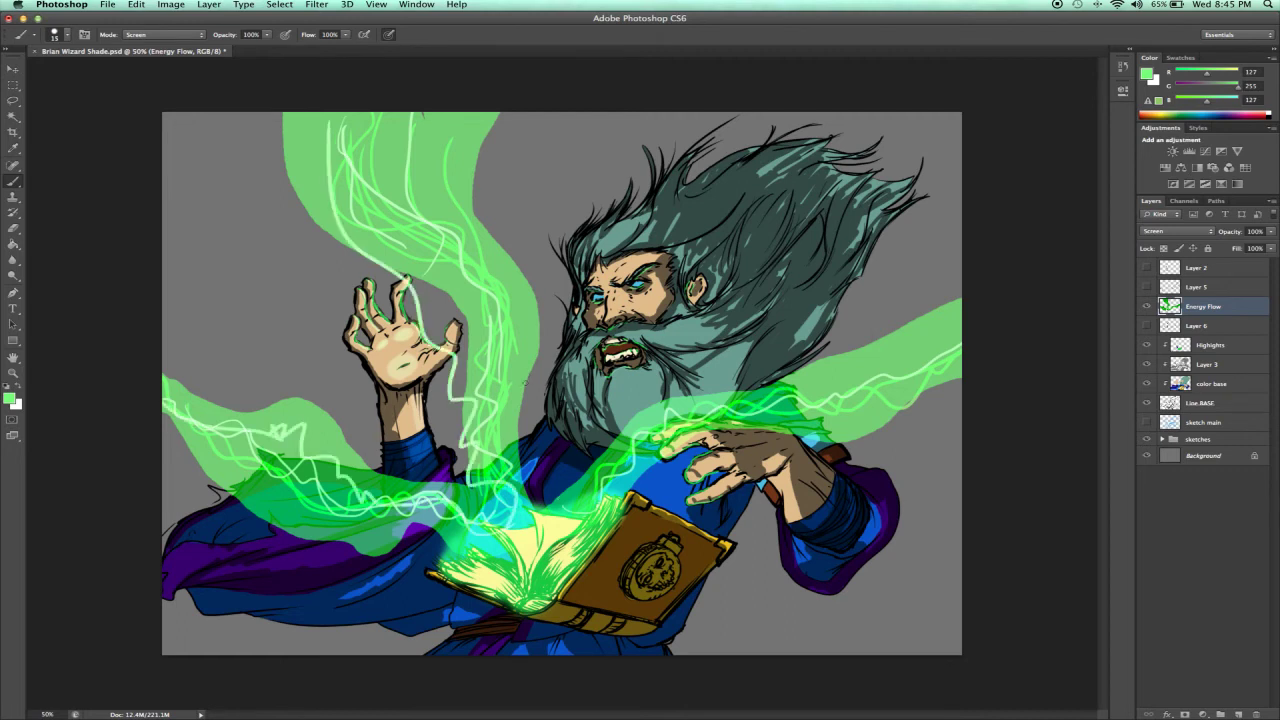
{"action": "key", "text": "super+z"}
{"action": "mouse_move", "coordinate": [500, 524]}
{"action": "left_mouse_down"}
{"action": "mouse_move", "coordinate": [484, 376]}
{"action": "mouse_move", "coordinate": [345, 112]}
{"action": "left_mouse_up"}
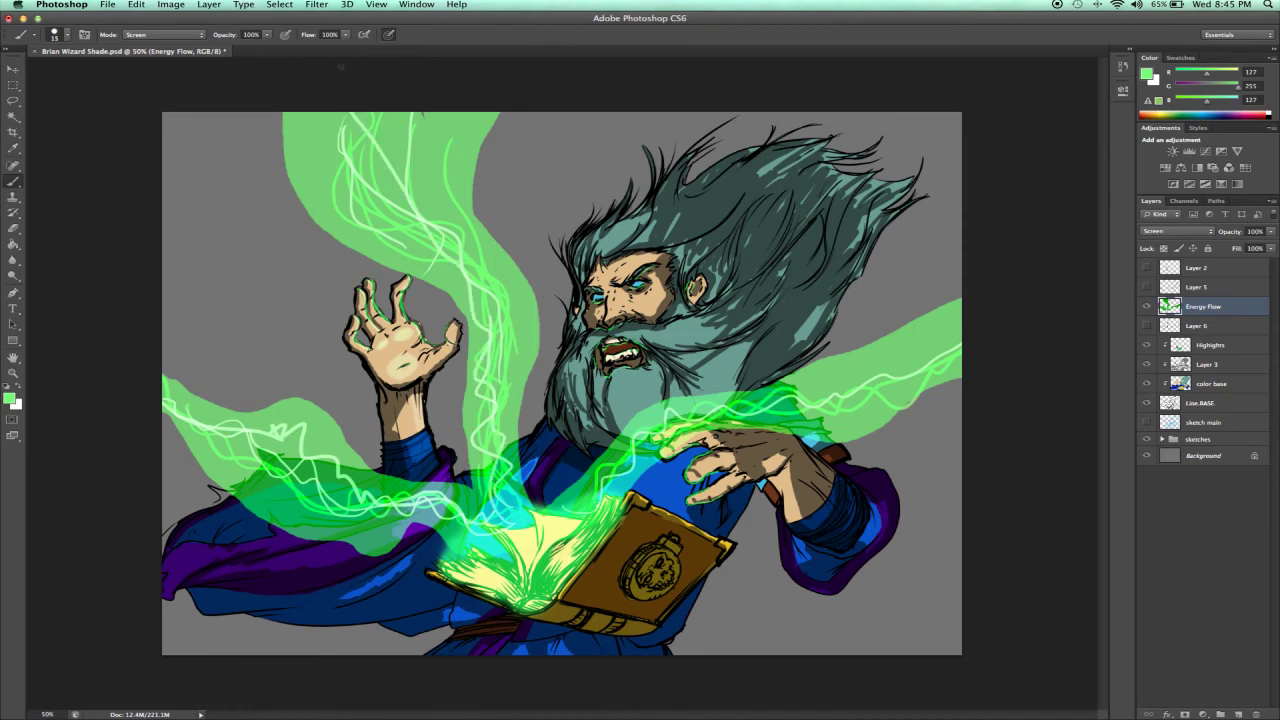
{"action": "mouse_move", "coordinate": [575, 520]}
{"action": "left_mouse_down"}
{"action": "mouse_move", "coordinate": [704, 404]}
{"action": "mouse_move", "coordinate": [832, 382]}
{"action": "mouse_move", "coordinate": [962, 328]}
{"action": "left_mouse_up"}
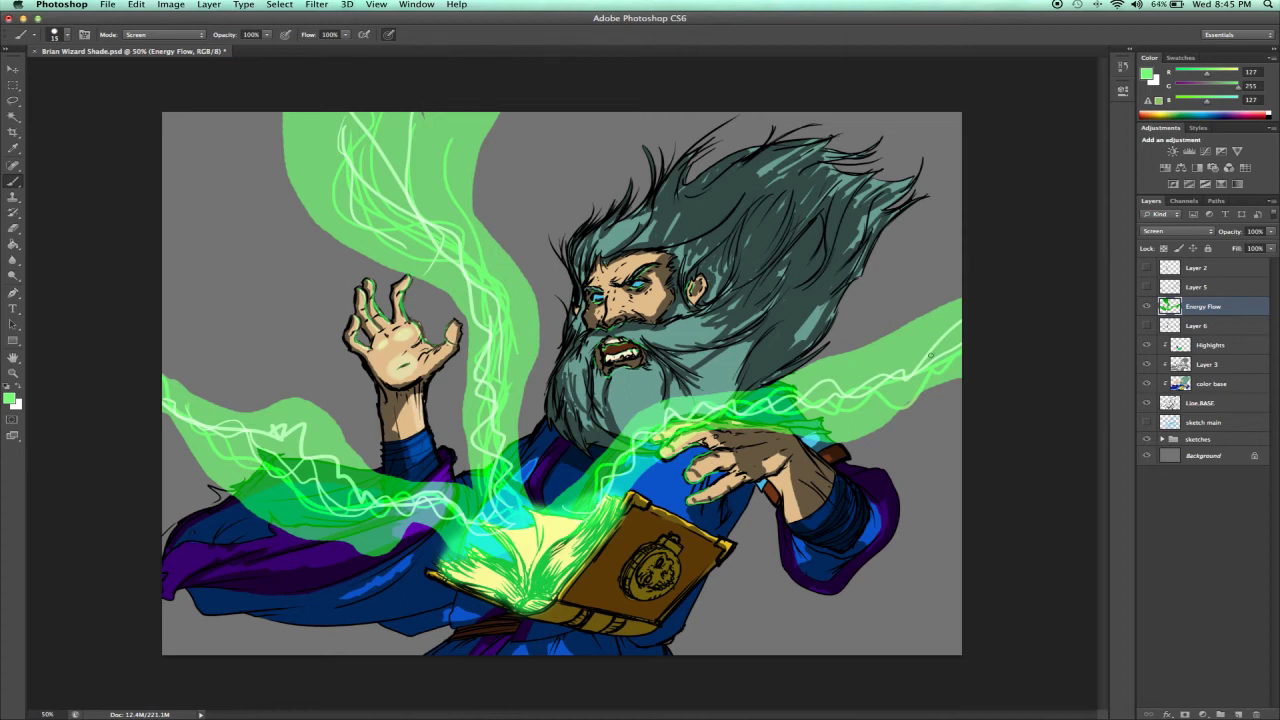
- Try selecting the wizard's hand above the book with the Magic Wand on the Line BASE layer, and clear the selection
{"action": "left_click", "coordinate": [1198, 404]}
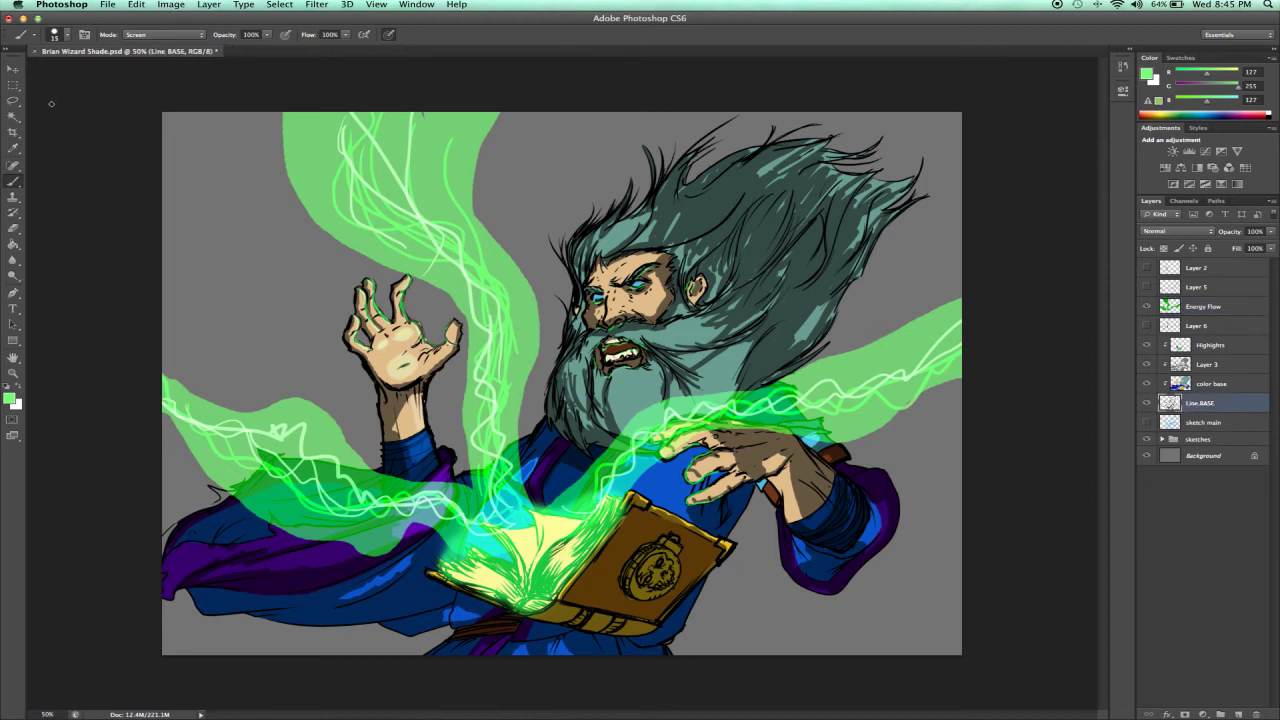
{"action": "left_click", "coordinate": [14, 117]}
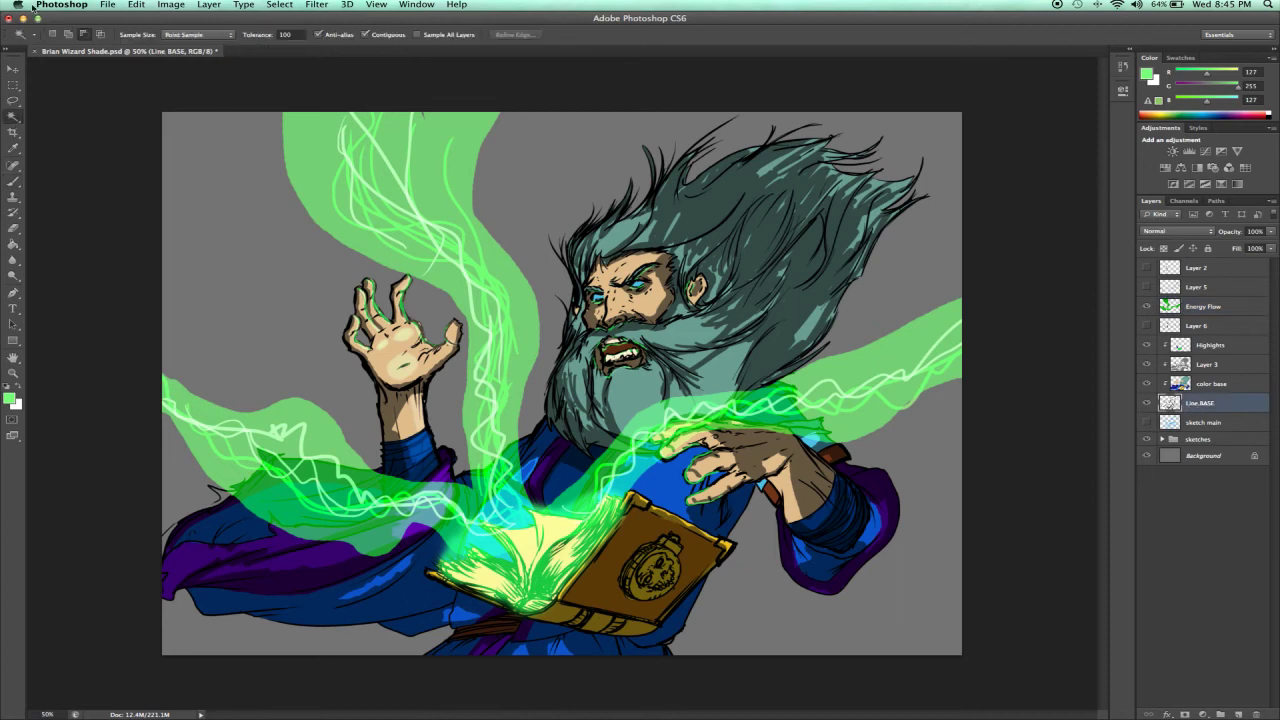
{"action": "left_click", "coordinate": [53, 35]}
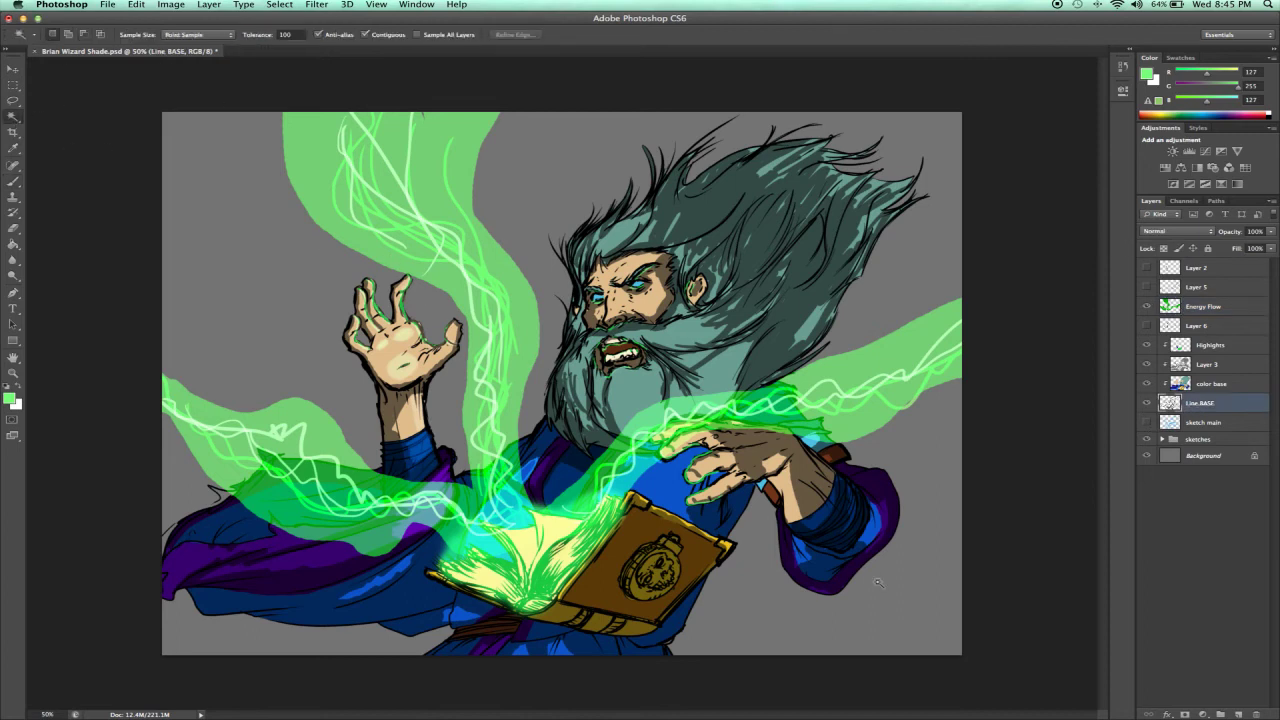
{"action": "left_click", "coordinate": [745, 442]}
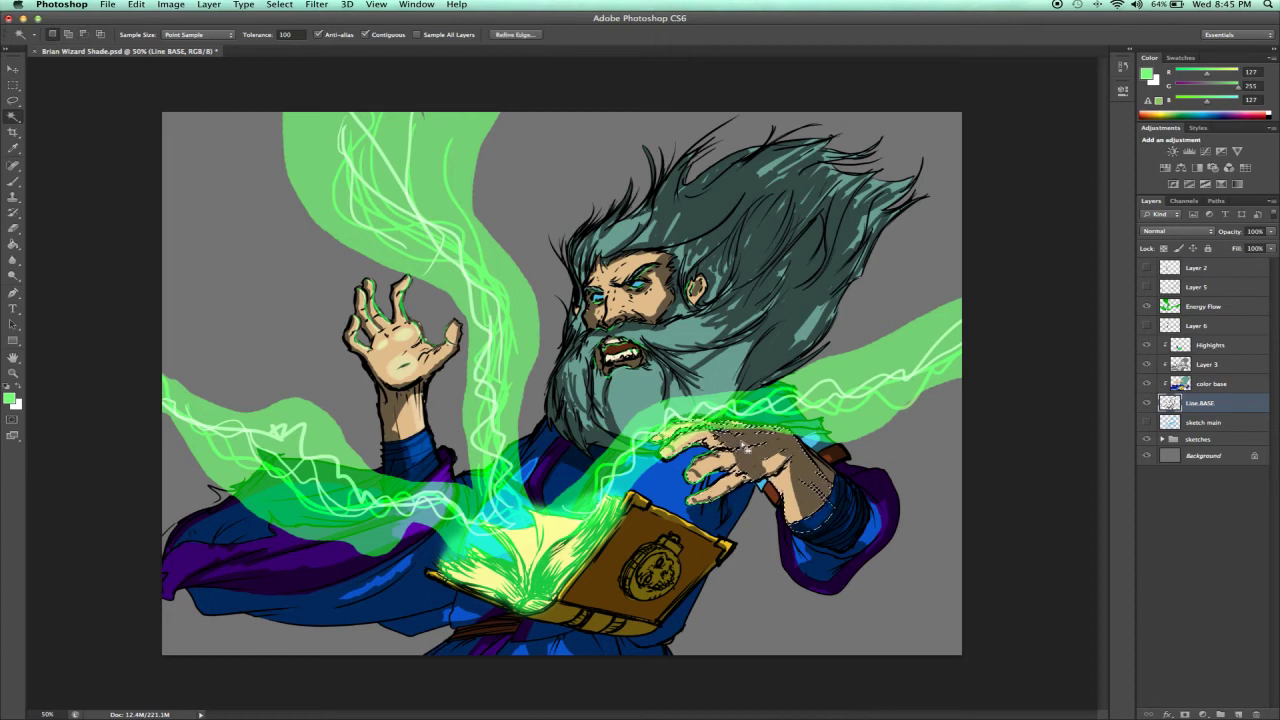
{"action": "left_click", "coordinate": [1187, 308]}
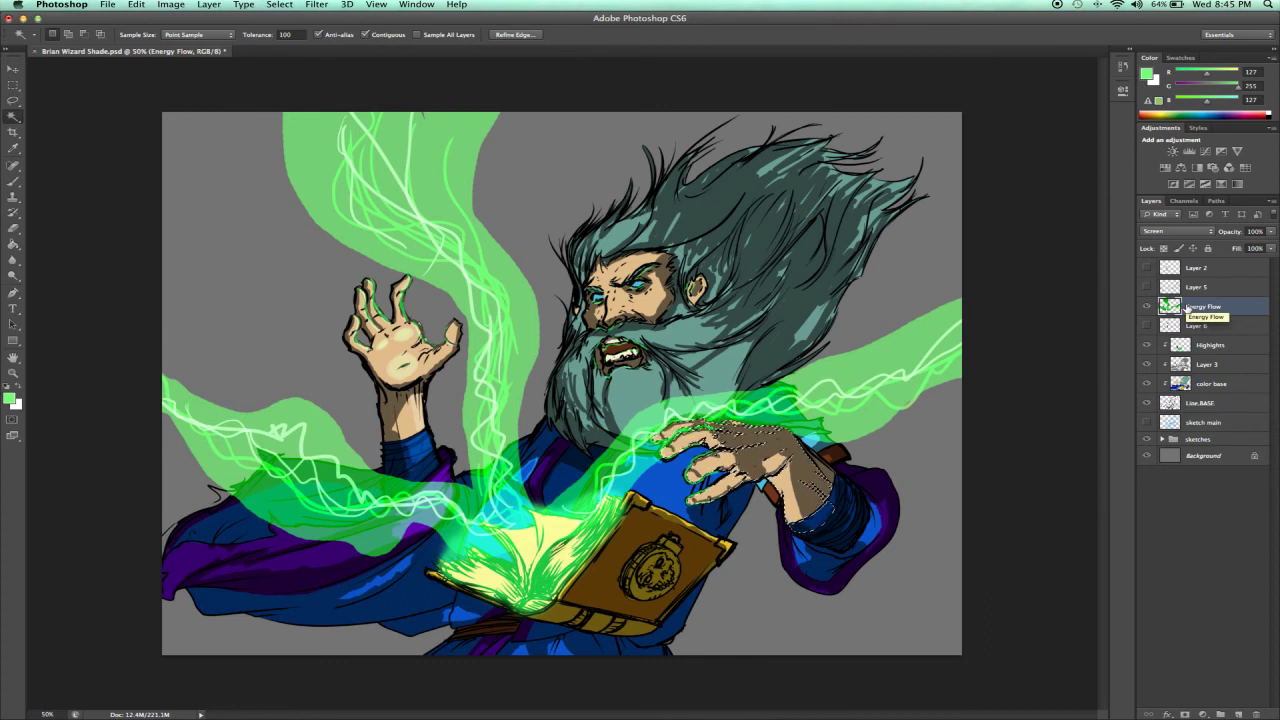
{"action": "key", "text": "super+d"}
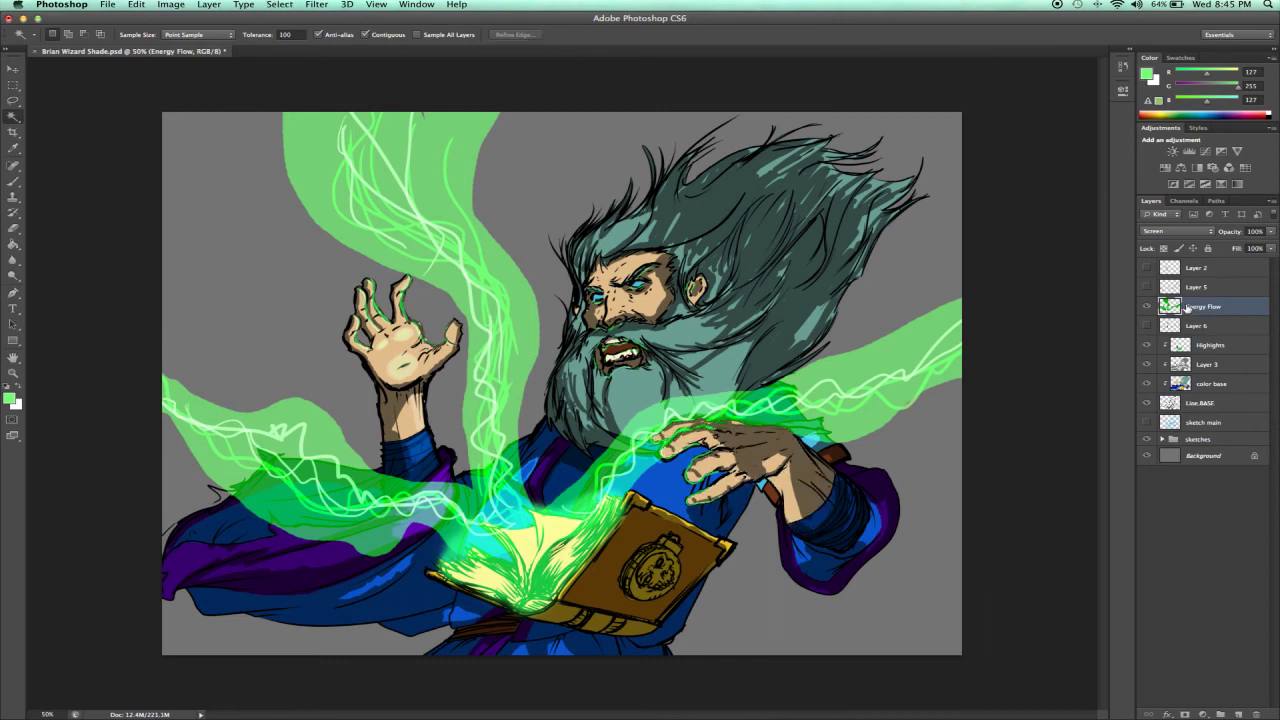
- Erase the green overlapping the back of the hand above the book and its uppermost finger on the Energy Flow layer
{"action": "key", "text": "super+1"}
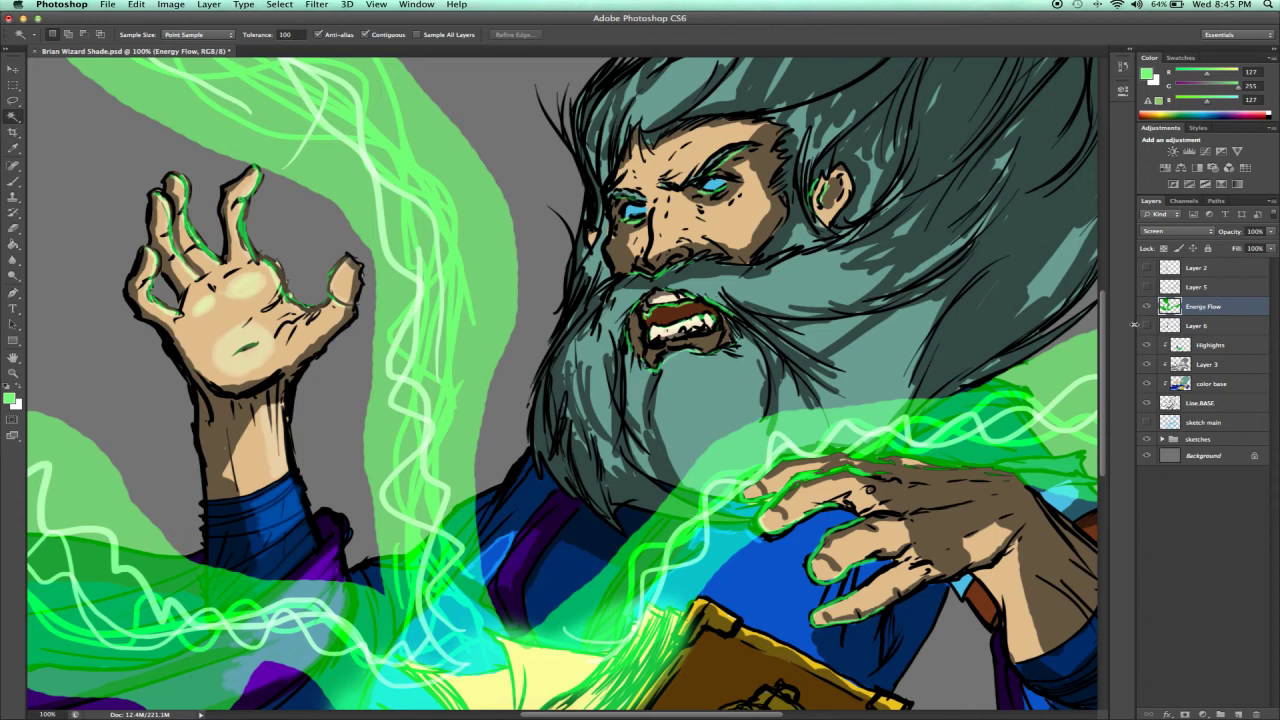
{"action": "key", "text": "i"}
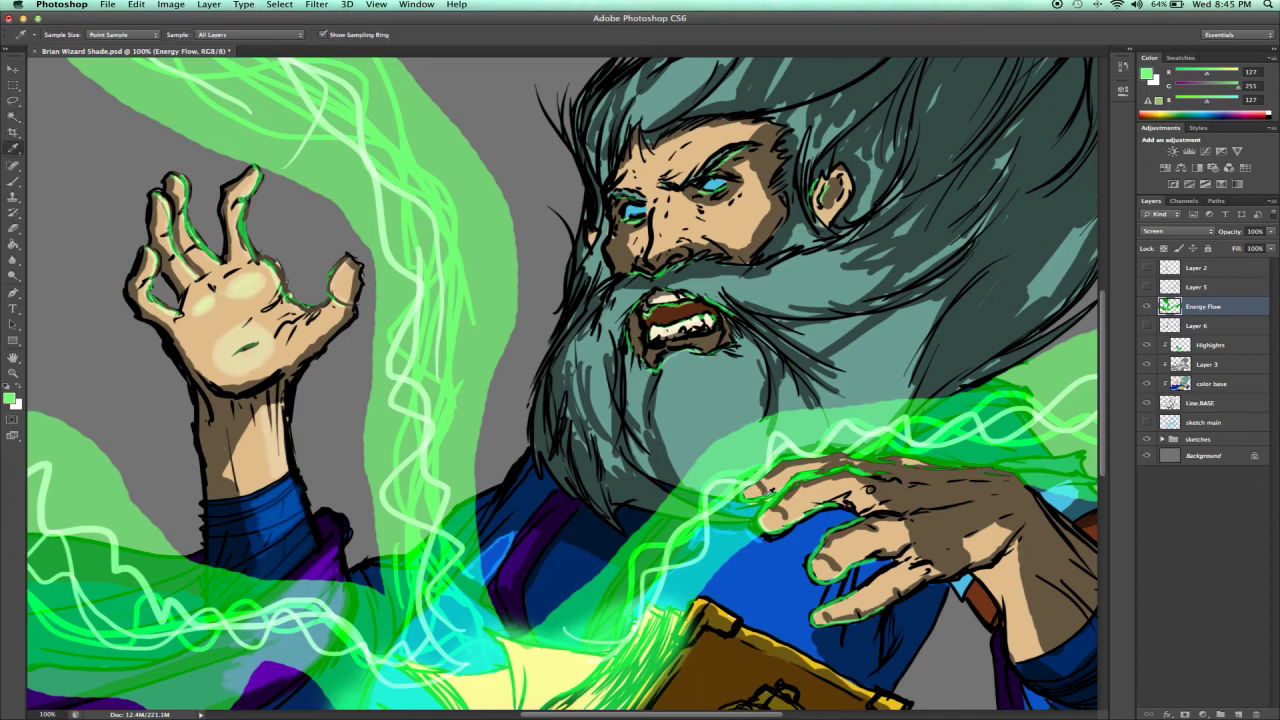
{"action": "key", "text": "e"}
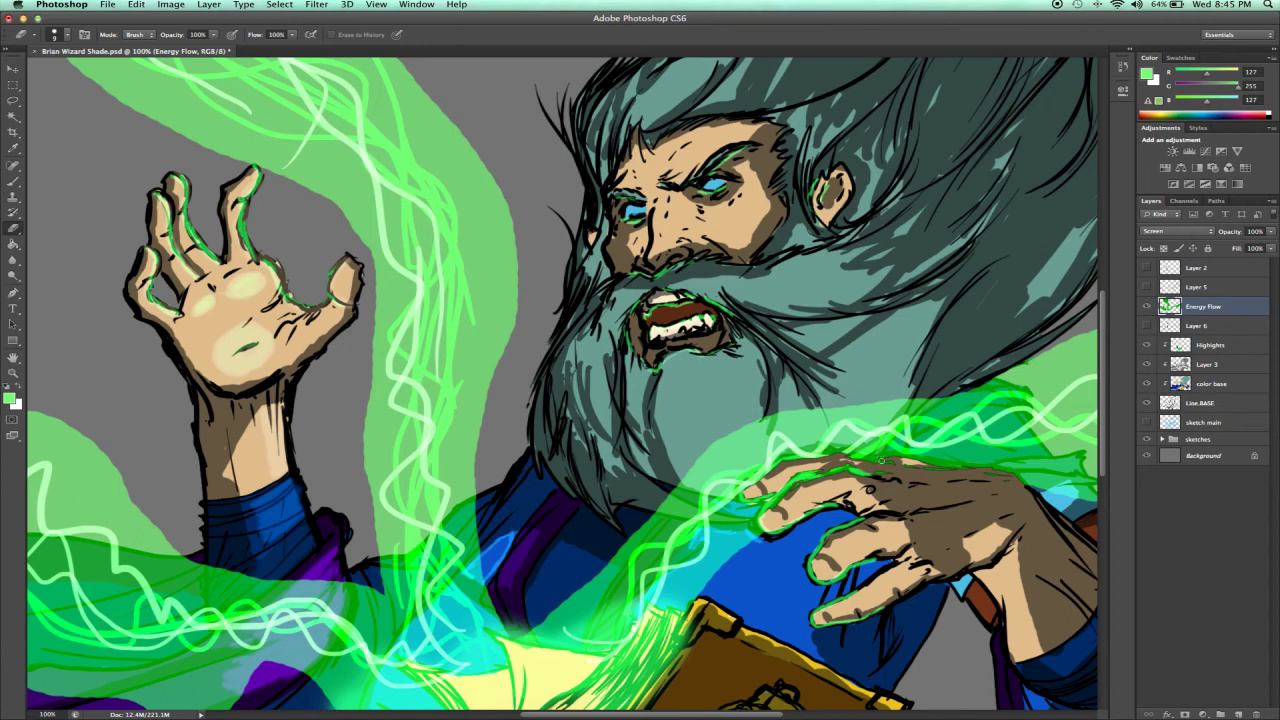
{"action": "left_click_drag", "start_coordinate": [878, 465], "coordinate": [706, 390]}
{"action": "key", "text": "super+plus"}
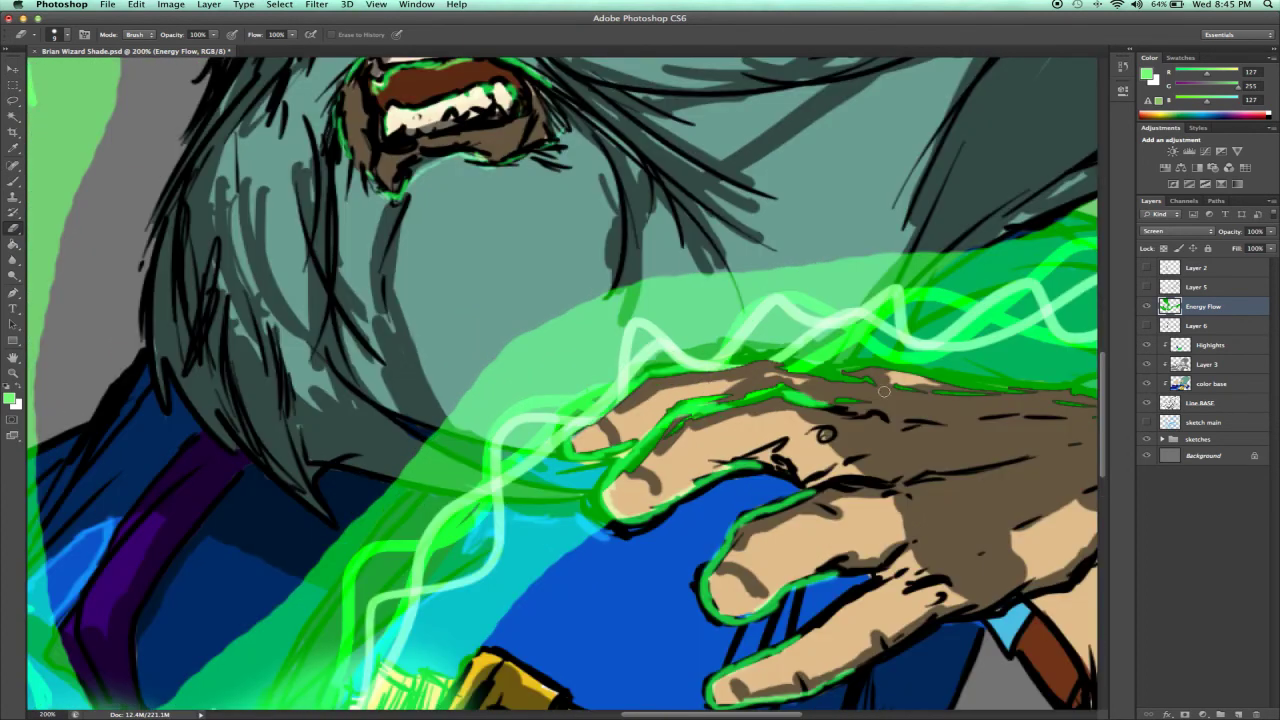
{"action": "right_click", "coordinate": [811, 257]}
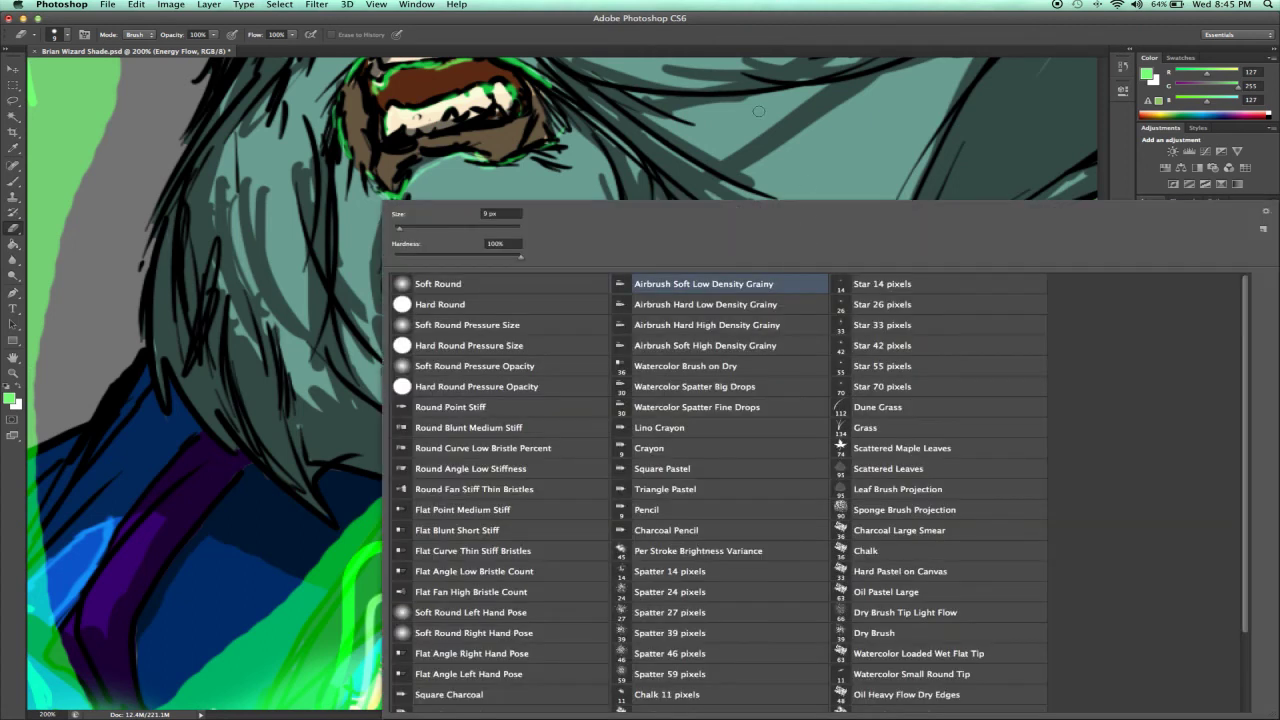
{"action": "left_click", "coordinate": [759, 112]}
{"action": "scroll", "coordinate": [903, 270], "scroll_direction": "right", "scroll_amount": 5}
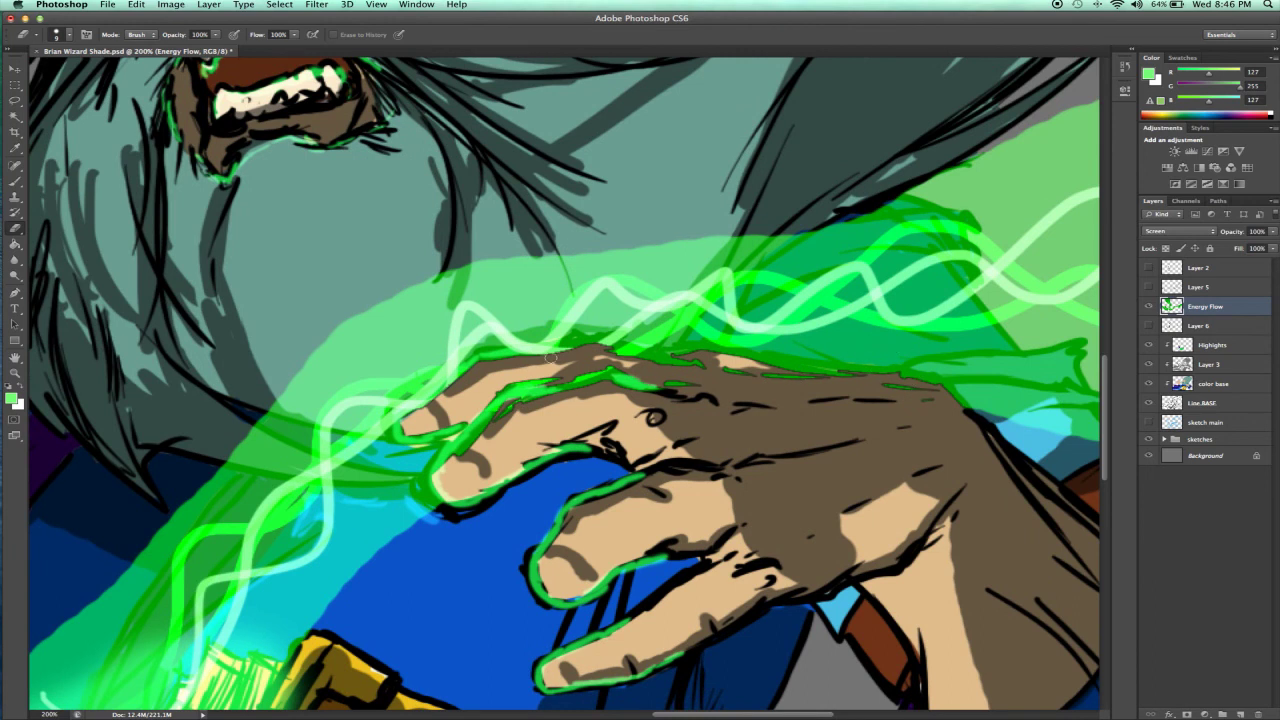
{"action": "mouse_move", "coordinate": [584, 346]}
{"action": "left_mouse_down"}
{"action": "mouse_move", "coordinate": [484, 361]}
{"action": "mouse_move", "coordinate": [410, 408]}
{"action": "left_mouse_up"}
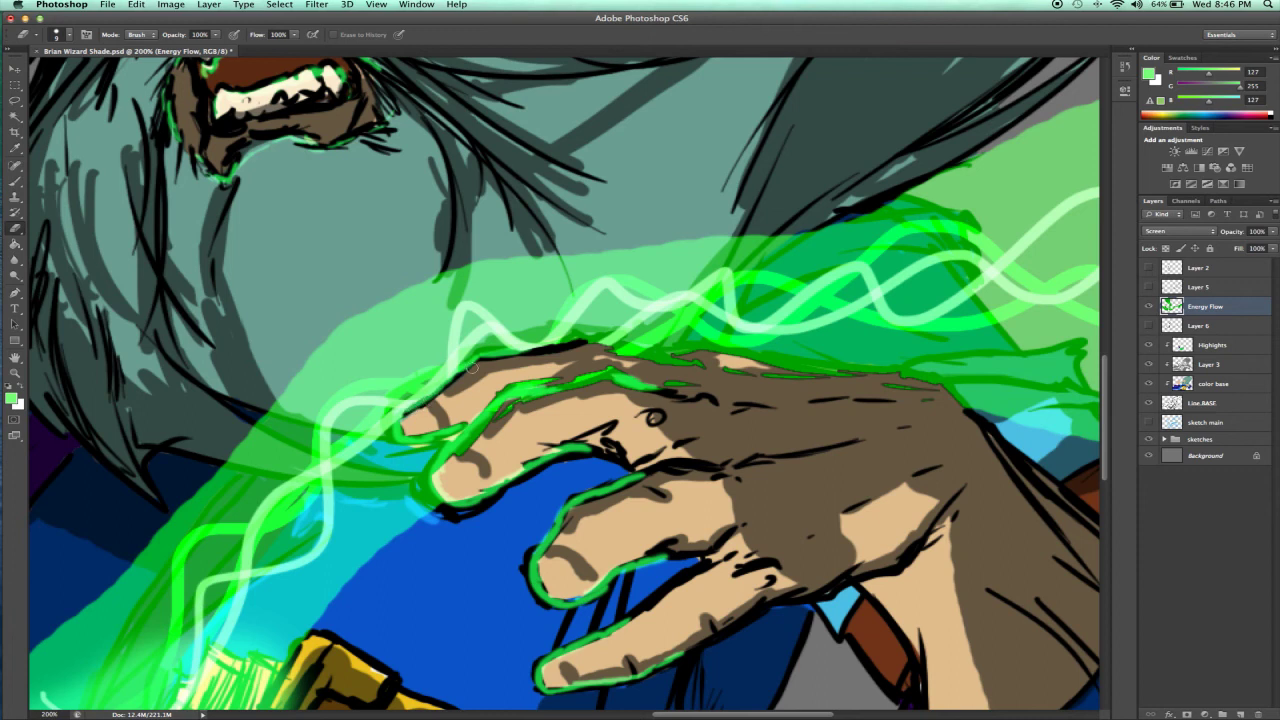
{"action": "mouse_move", "coordinate": [610, 348]}
{"action": "left_mouse_down"}
{"action": "mouse_move", "coordinate": [792, 364]}
{"action": "mouse_move", "coordinate": [742, 352]}
{"action": "mouse_move", "coordinate": [710, 348]}
{"action": "mouse_move", "coordinate": [756, 375]}
{"action": "mouse_move", "coordinate": [836, 374]}
{"action": "mouse_move", "coordinate": [812, 368]}
{"action": "mouse_move", "coordinate": [926, 388]}
{"action": "mouse_move", "coordinate": [910, 378]}
{"action": "mouse_move", "coordinate": [962, 402]}
{"action": "mouse_move", "coordinate": [937, 396]}
{"action": "mouse_move", "coordinate": [941, 409]}
{"action": "mouse_move", "coordinate": [880, 378]}
{"action": "left_mouse_up"}
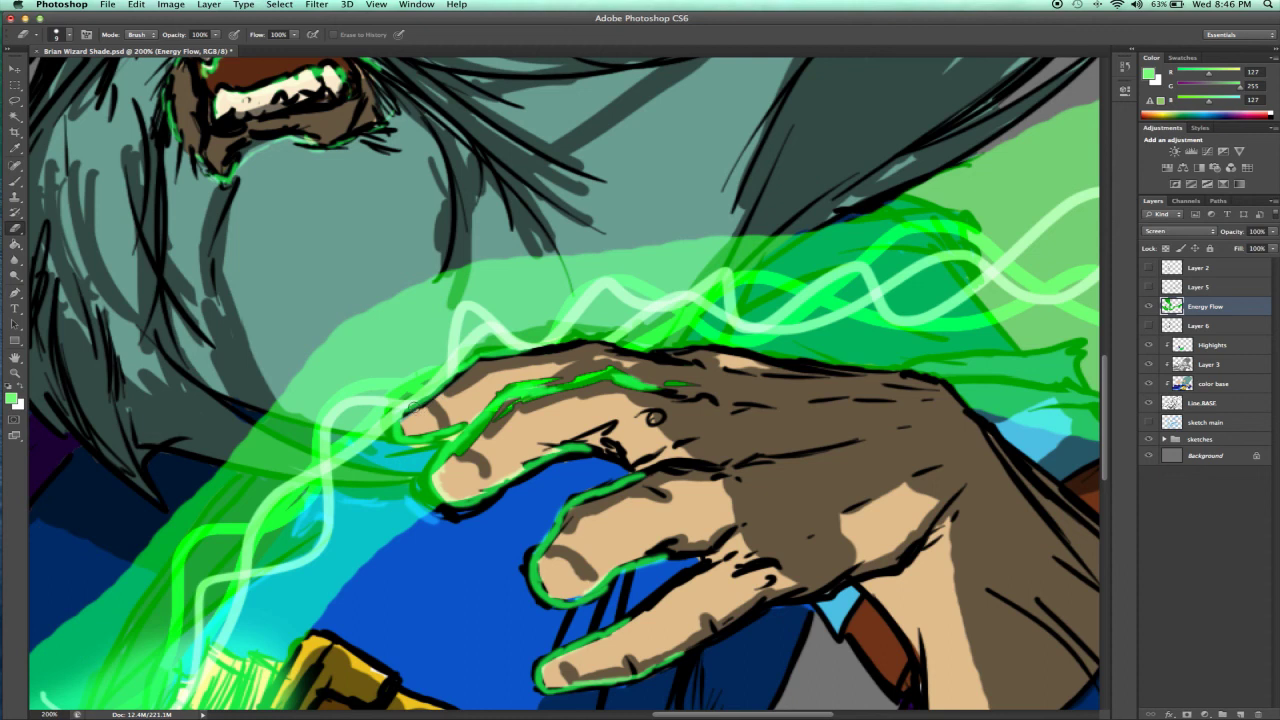
{"action": "left_click_drag", "start_coordinate": [409, 433], "coordinate": [452, 433]}
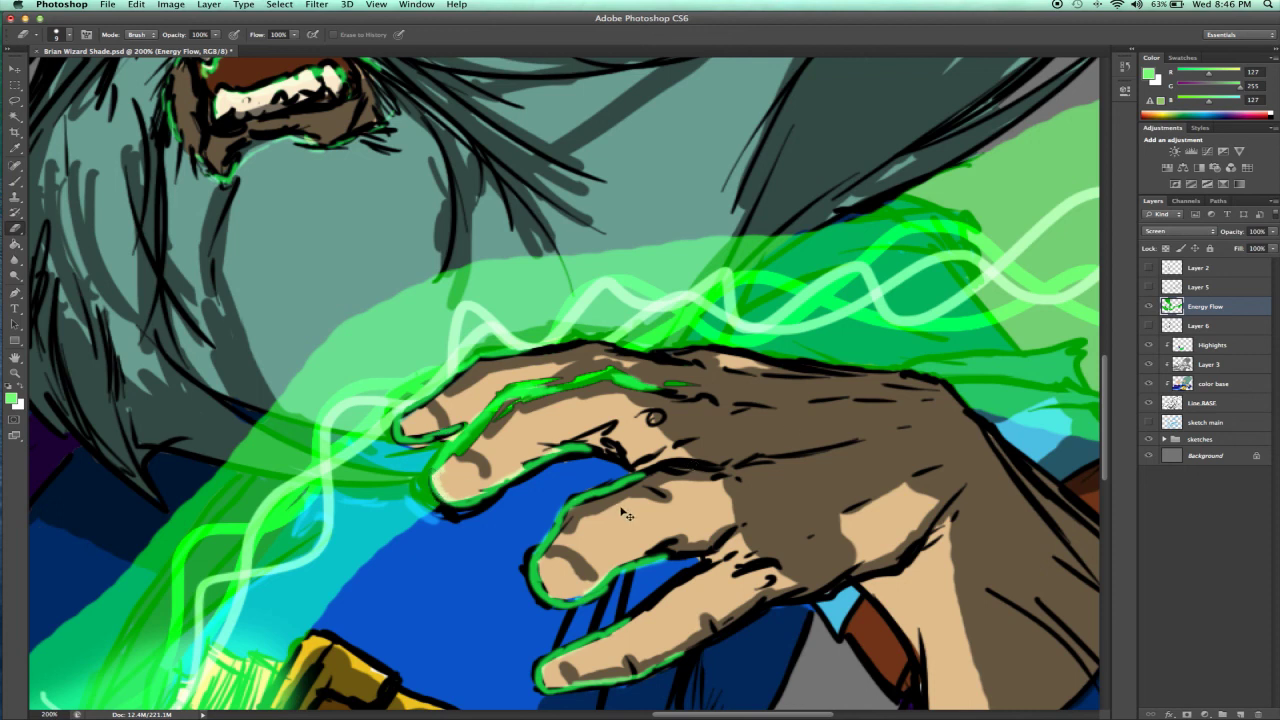
{"action": "key", "text": "super+minus"}
{"action": "key", "text": "super+minus"}
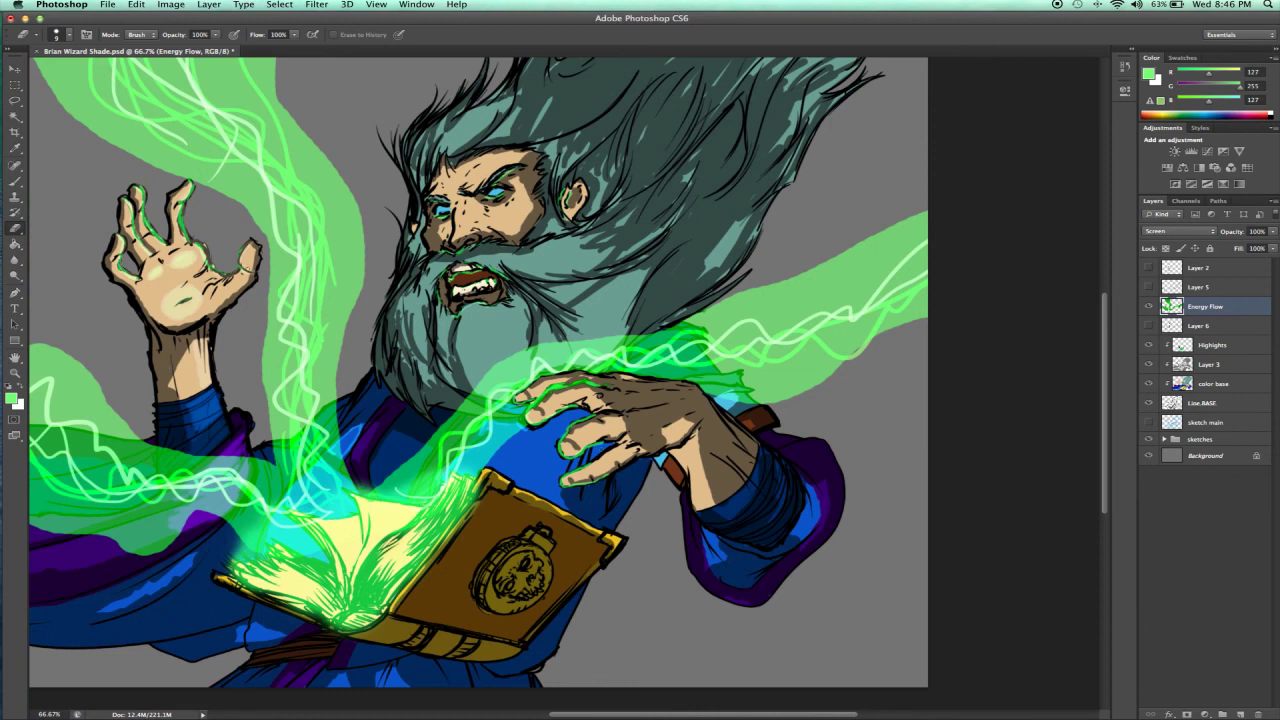
{"action": "left_click_drag", "start_coordinate": [255, 280], "coordinate": [441, 323]}
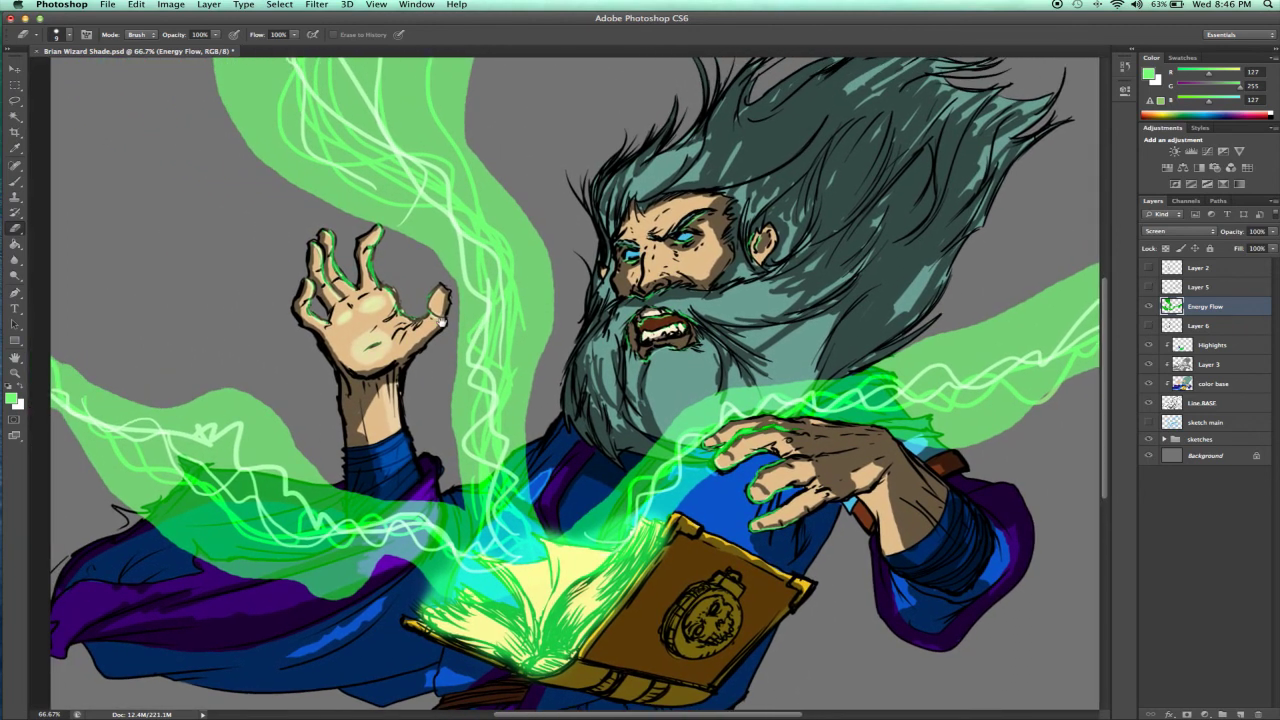